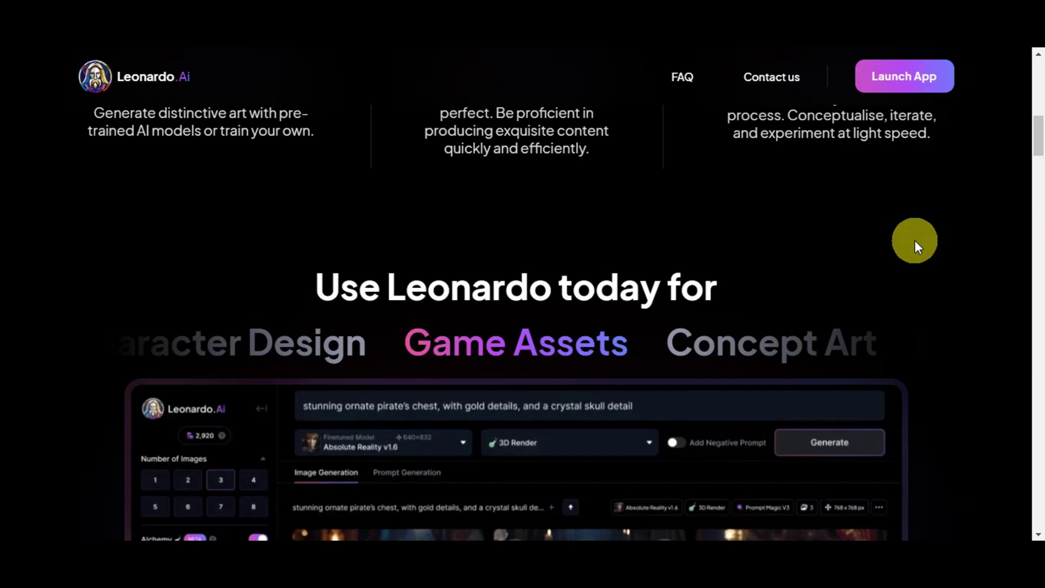
Look through the landing page's use cases, Leonardo's Toolkit and Fine-tuned Models sections
{"action": "scroll", "coordinate": [915, 240], "scroll_direction": "down", "scroll_amount": 5}
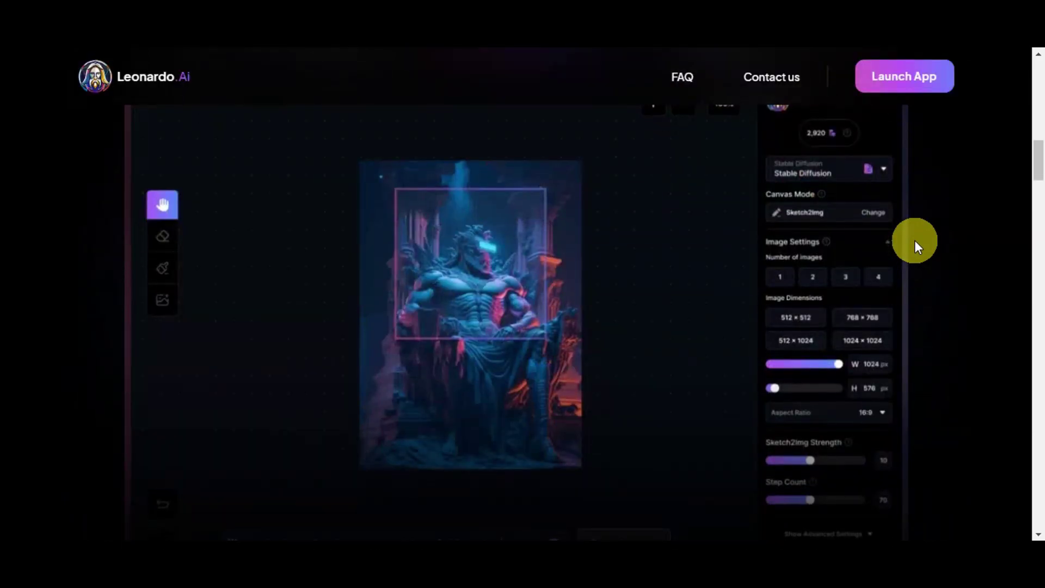
{"action": "scroll", "coordinate": [915, 240], "scroll_direction": "down", "scroll_amount": 6}
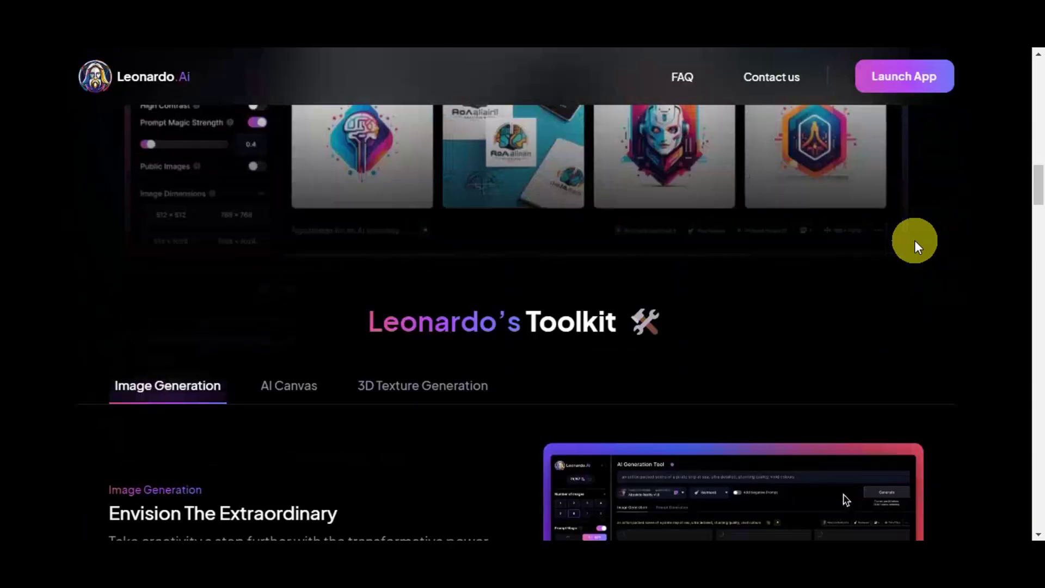
{"action": "scroll", "coordinate": [915, 240], "scroll_direction": "down", "scroll_amount": 3}
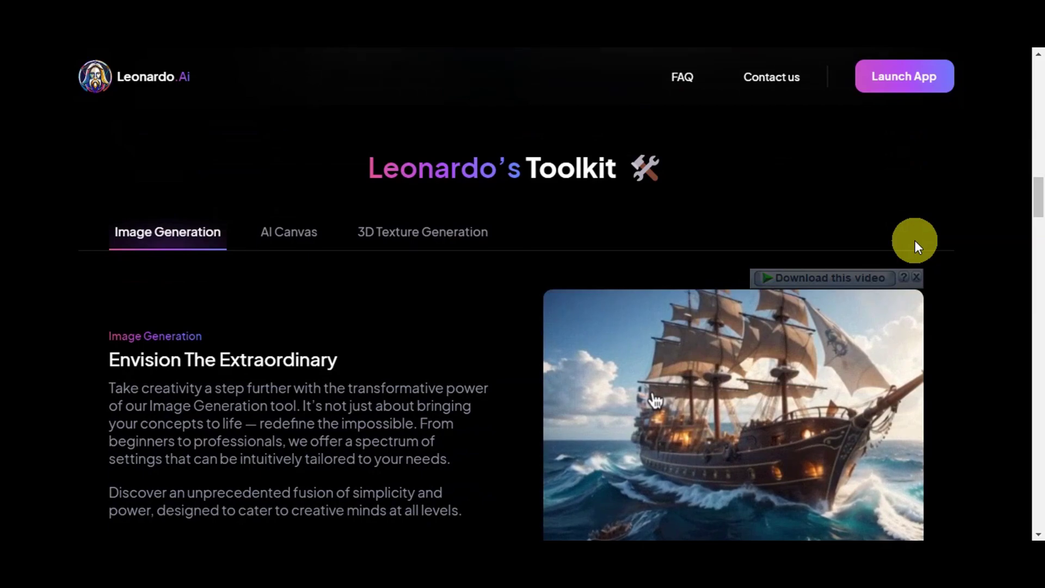
{"action": "scroll", "coordinate": [915, 242], "scroll_direction": "down", "scroll_amount": 3}
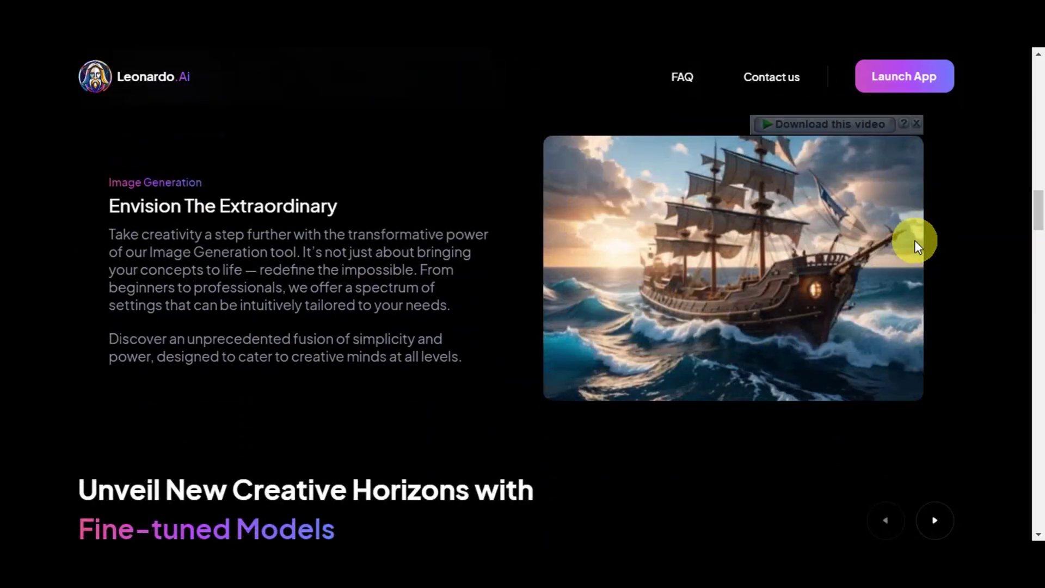
{"action": "scroll", "coordinate": [914, 245], "scroll_direction": "down", "scroll_amount": 3}
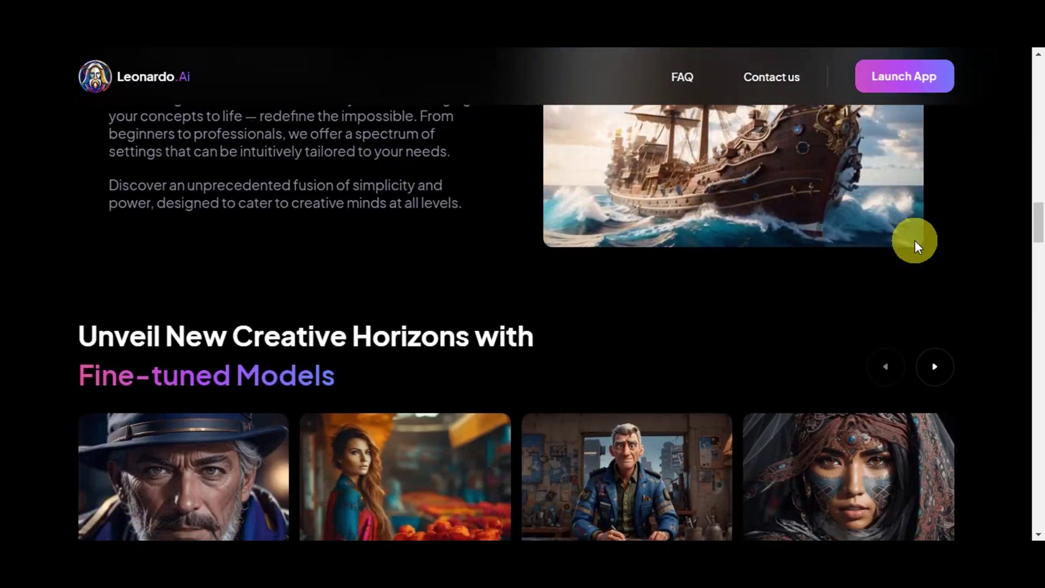
{"action": "scroll", "coordinate": [914, 246], "scroll_direction": "down", "scroll_amount": 3}
{"action": "scroll", "coordinate": [915, 240], "scroll_direction": "down", "scroll_amount": 3}
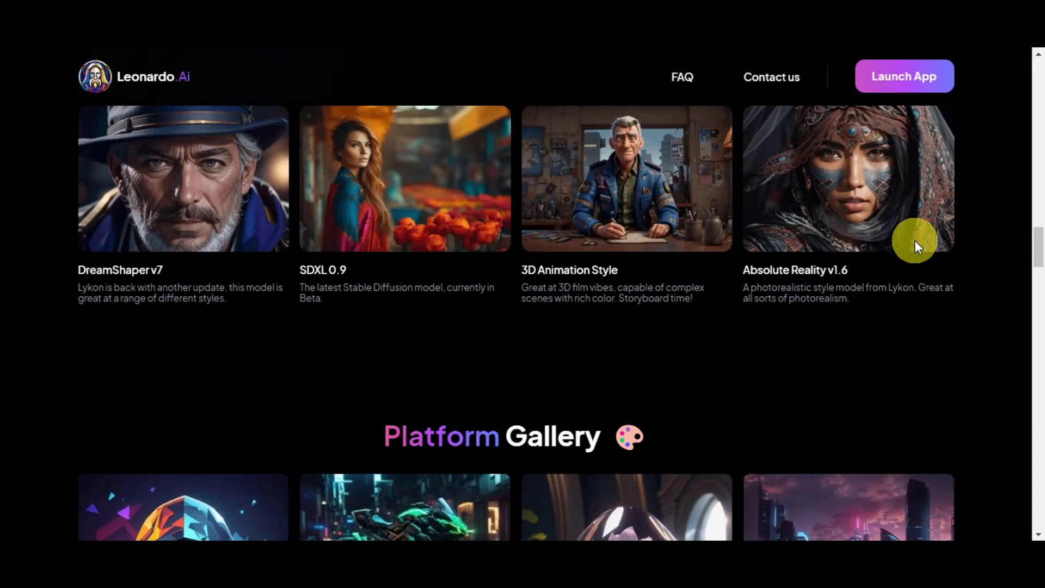
{"action": "scroll", "coordinate": [914, 240], "scroll_direction": "down", "scroll_amount": 3}
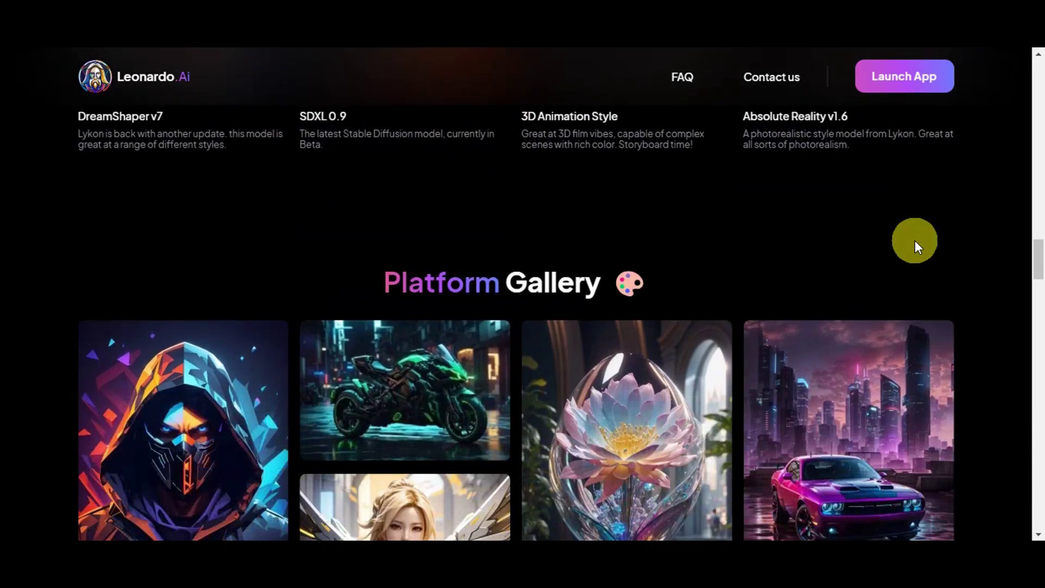
Examine the sample artworks in the Platform Gallery through to the end of the list
{"action": "scroll", "coordinate": [914, 240], "scroll_direction": "down", "scroll_amount": 3}
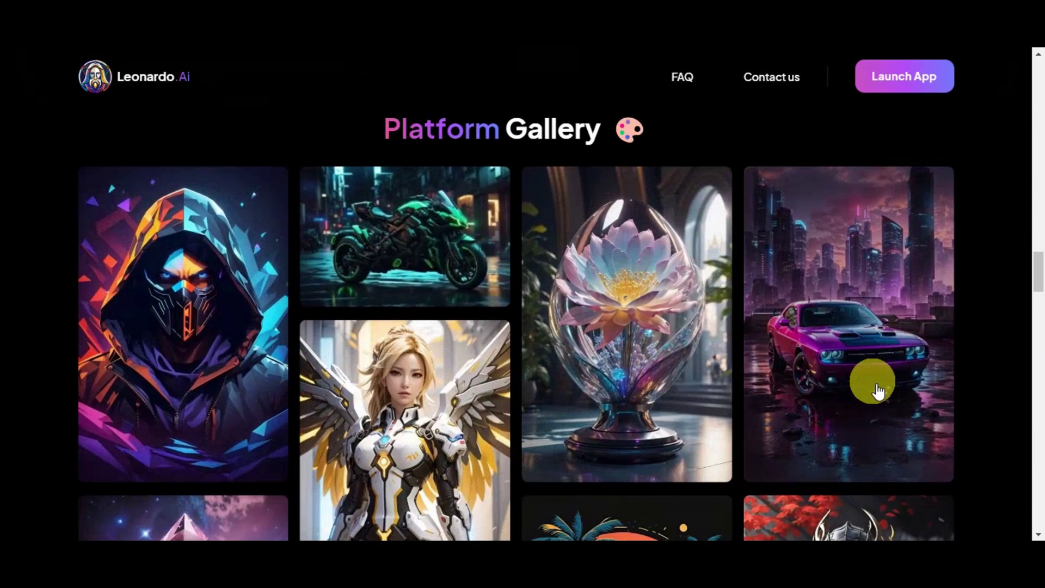
{"action": "scroll", "coordinate": [883, 390], "scroll_direction": "down", "scroll_amount": 4}
{"action": "scroll", "coordinate": [883, 390], "scroll_direction": "down", "scroll_amount": 2}
{"action": "scroll", "coordinate": [245, 333], "scroll_direction": "down", "scroll_amount": 4}
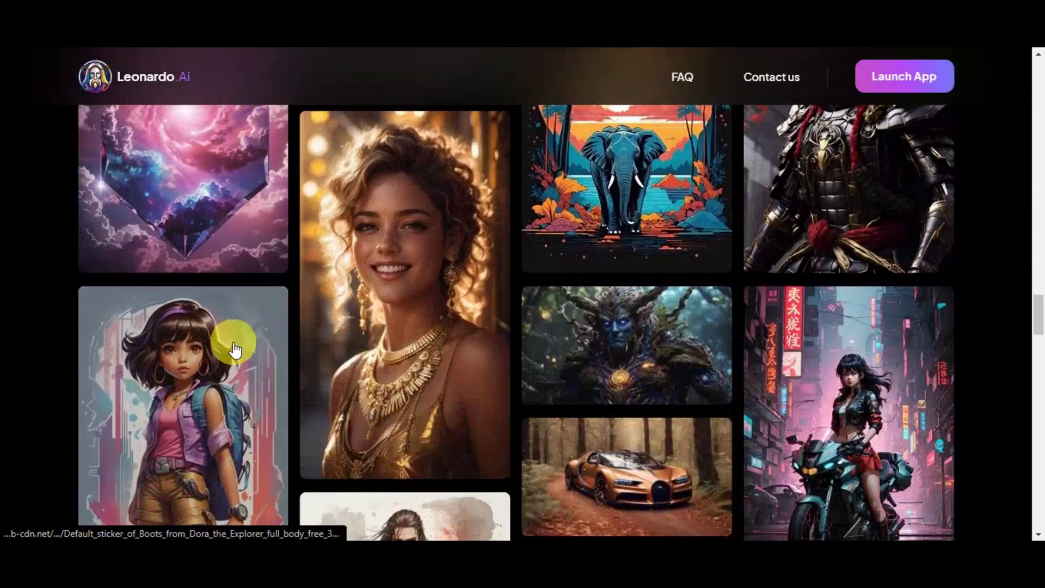
{"action": "scroll", "coordinate": [435, 376], "scroll_direction": "down", "scroll_amount": 4}
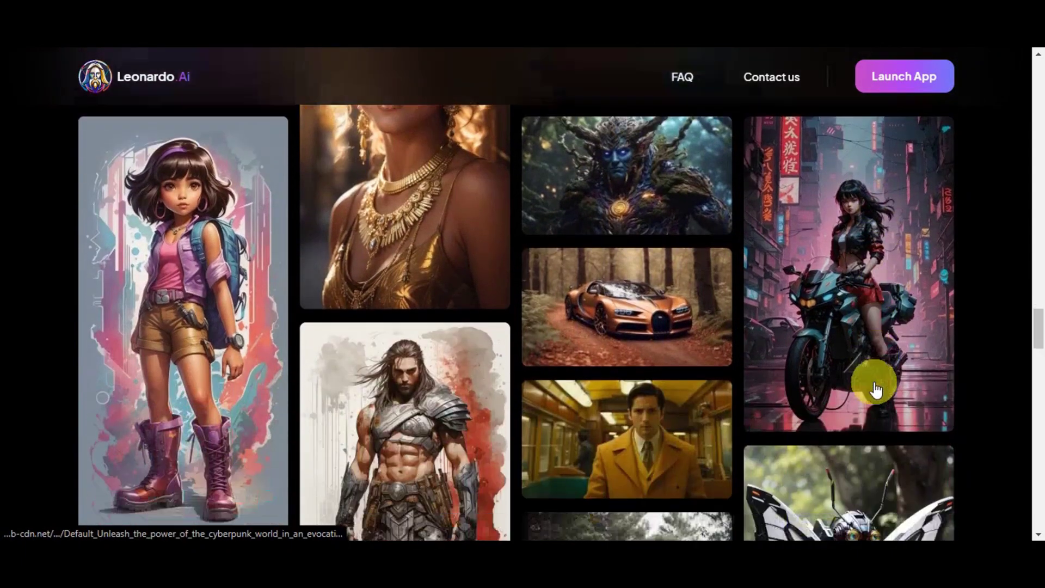
{"action": "scroll", "coordinate": [234, 401], "scroll_direction": "down", "scroll_amount": 4}
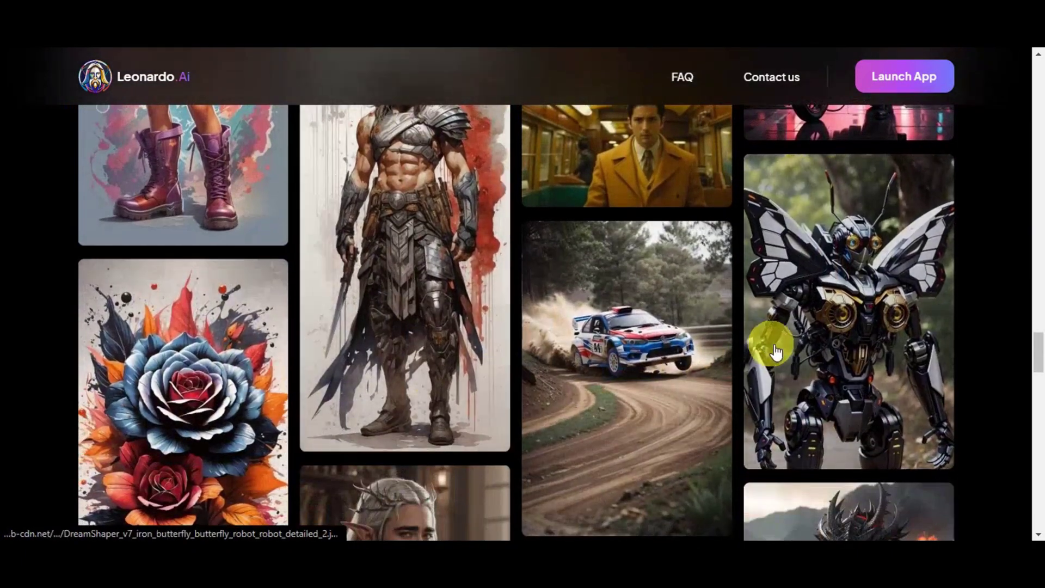
{"action": "scroll", "coordinate": [804, 348], "scroll_direction": "down", "scroll_amount": 5}
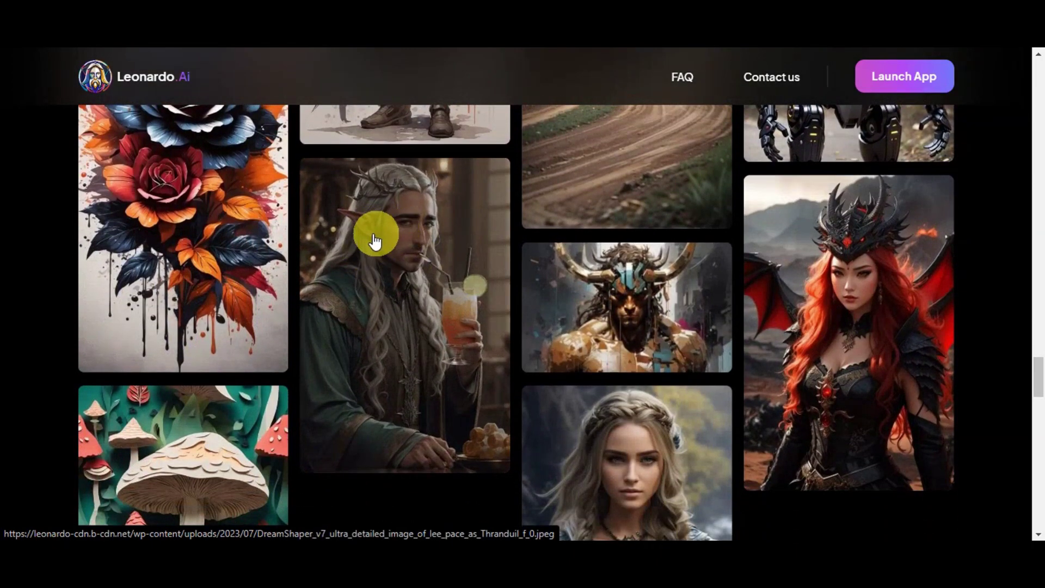
{"action": "scroll", "coordinate": [186, 234], "scroll_direction": "down", "scroll_amount": 4}
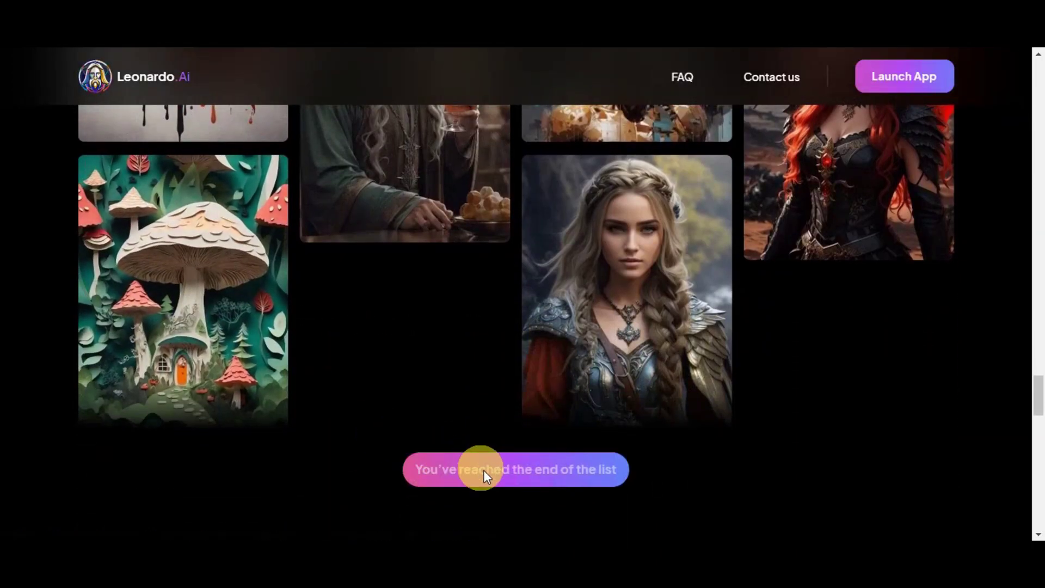
{"action": "scroll", "coordinate": [890, 349], "scroll_direction": "up", "scroll_amount": 6}
{"action": "scroll", "coordinate": [894, 361], "scroll_direction": "up", "scroll_amount": 7}
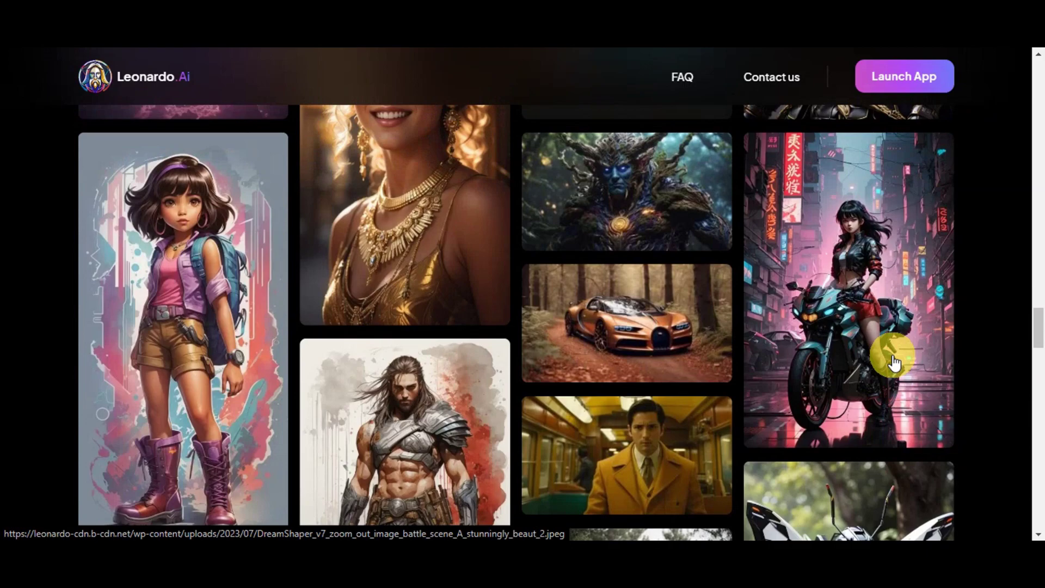
{"action": "scroll", "coordinate": [894, 362], "scroll_direction": "up", "scroll_amount": 4}
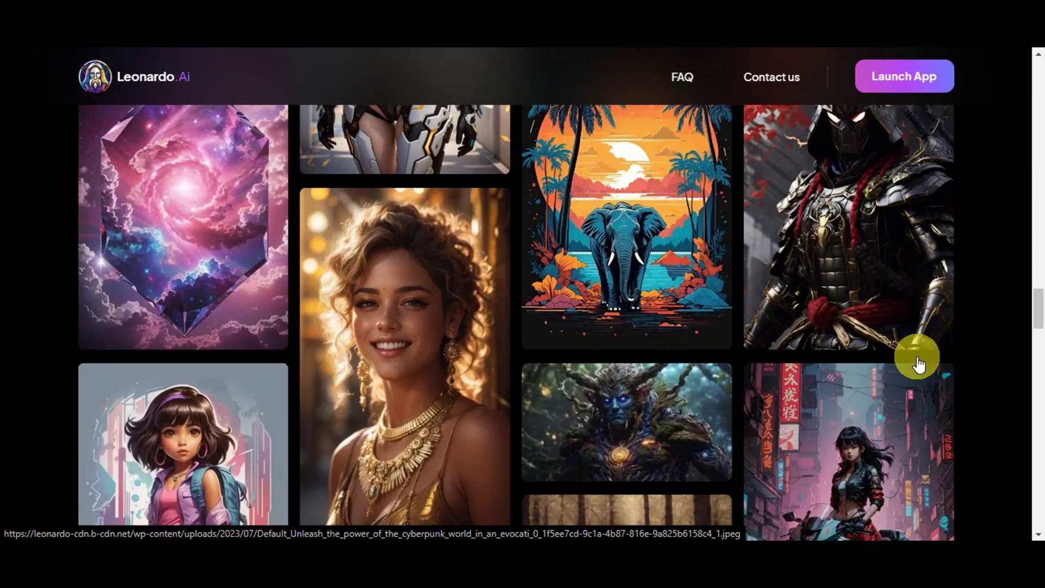
{"action": "scroll", "coordinate": [936, 365], "scroll_direction": "up", "scroll_amount": 5}
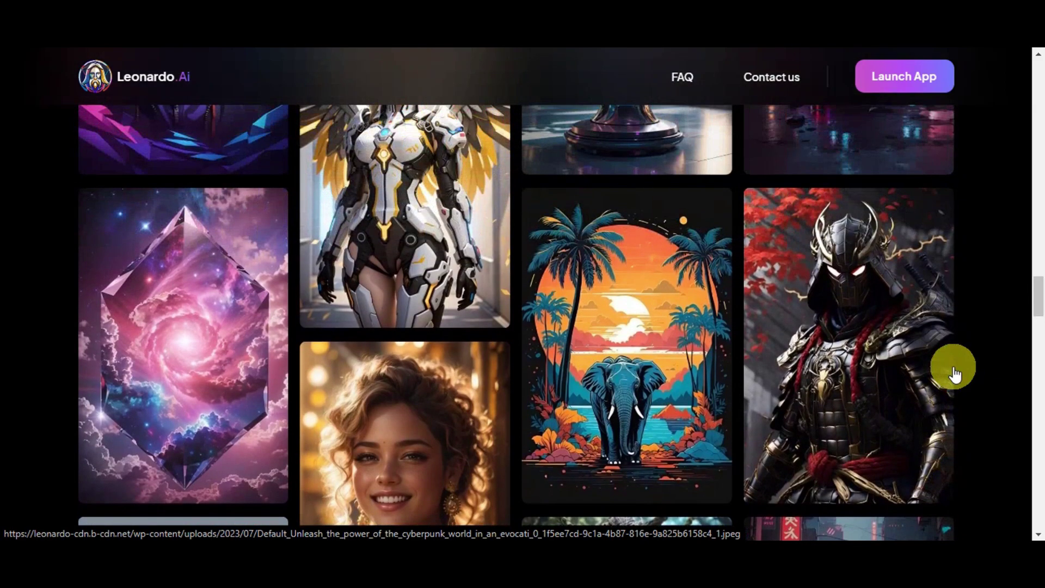
{"action": "scroll", "coordinate": [955, 375], "scroll_direction": "up", "scroll_amount": 9}
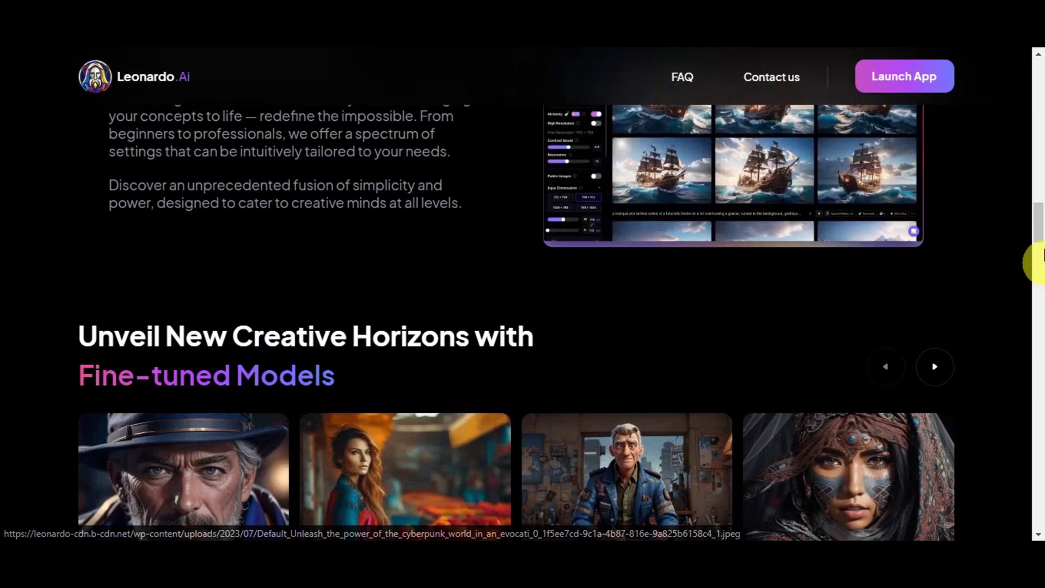
Return to the start of the landing page, begin creating an account and continue to the login page as a whitelisted user
{"action": "left_click_drag", "start_coordinate": [1039, 227], "coordinate": [1022, 72]}
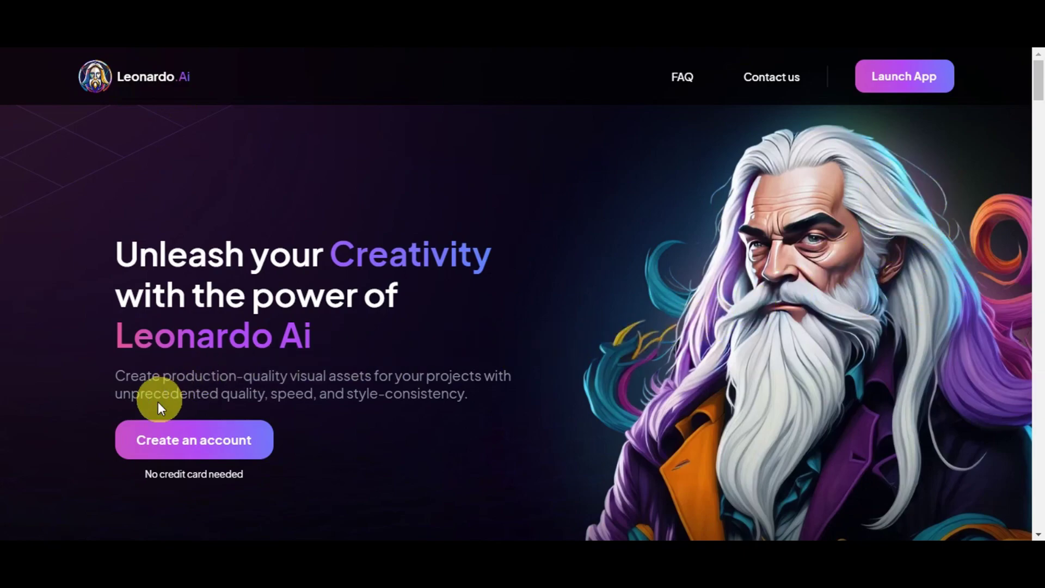
{"action": "left_click", "coordinate": [248, 448]}
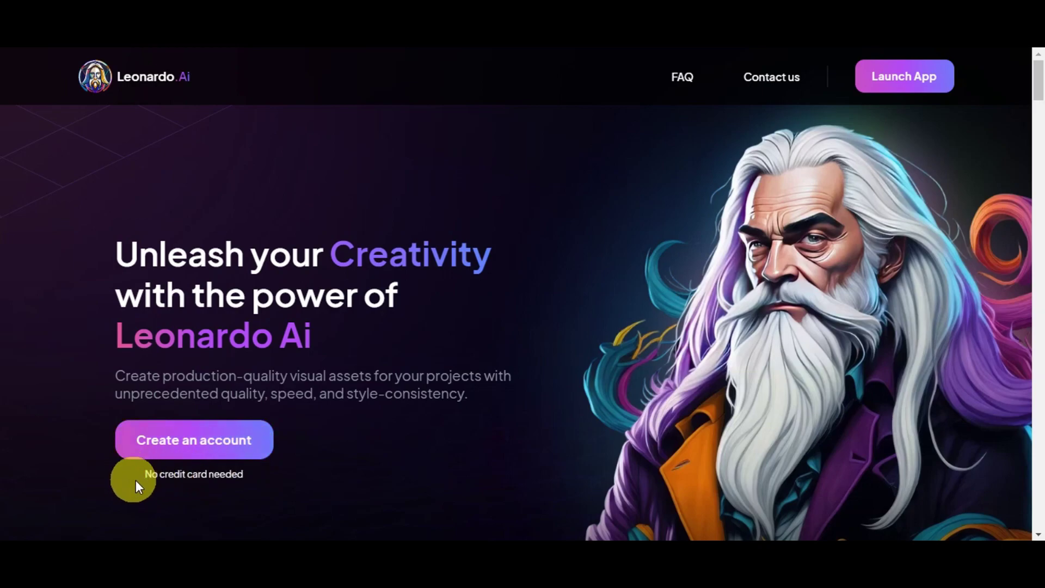
{"action": "left_click", "coordinate": [184, 440]}
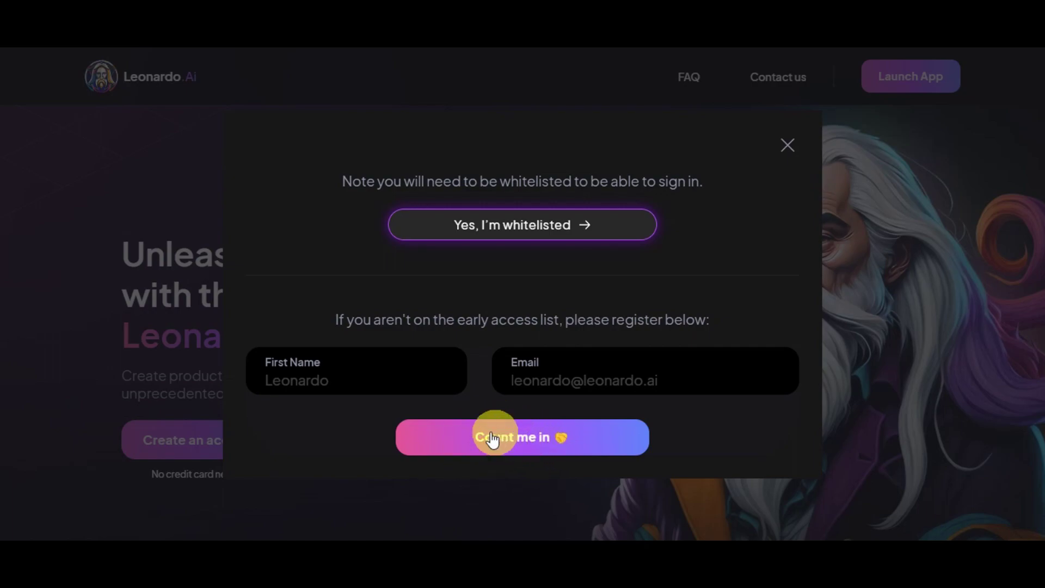
{"action": "left_click", "coordinate": [517, 230]}
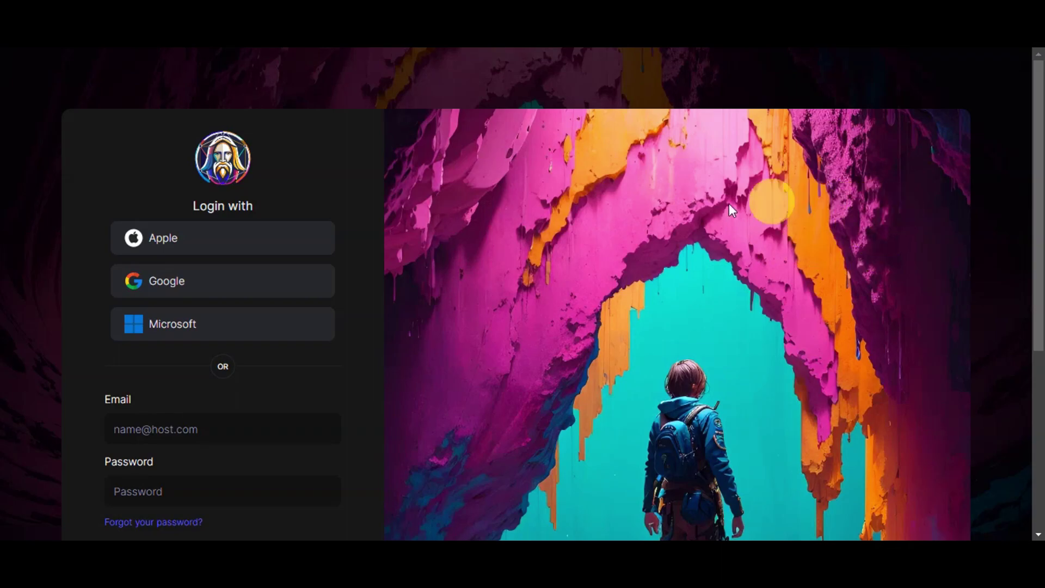
Review the login page's Apple, Google, Microsoft and e-mail sign-in options, the sign-up link and the legal links
{"action": "scroll", "coordinate": [383, 213], "scroll_direction": "down", "scroll_amount": 1}
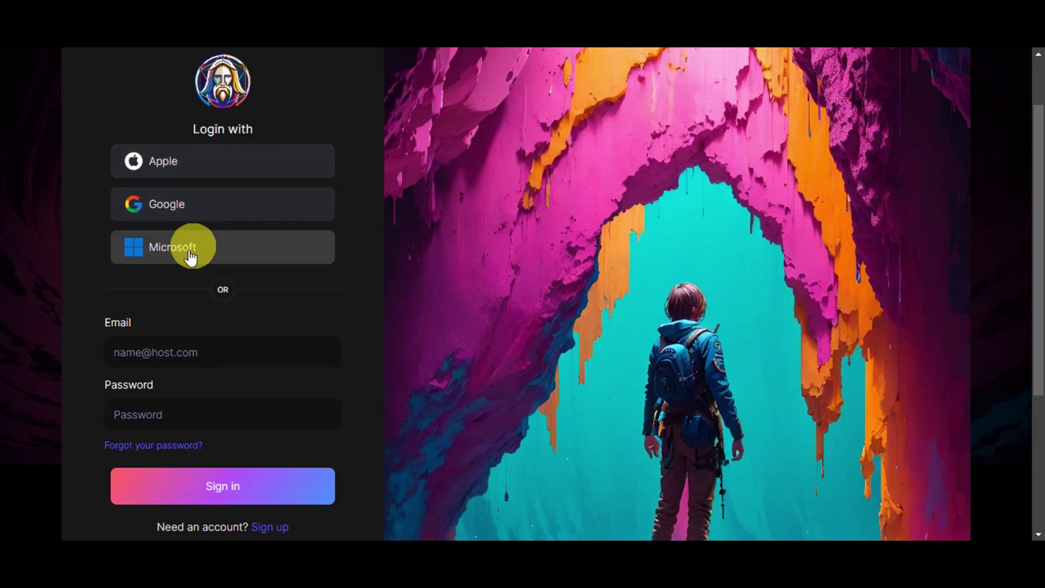
{"action": "scroll", "coordinate": [420, 253], "scroll_direction": "down", "scroll_amount": 1}
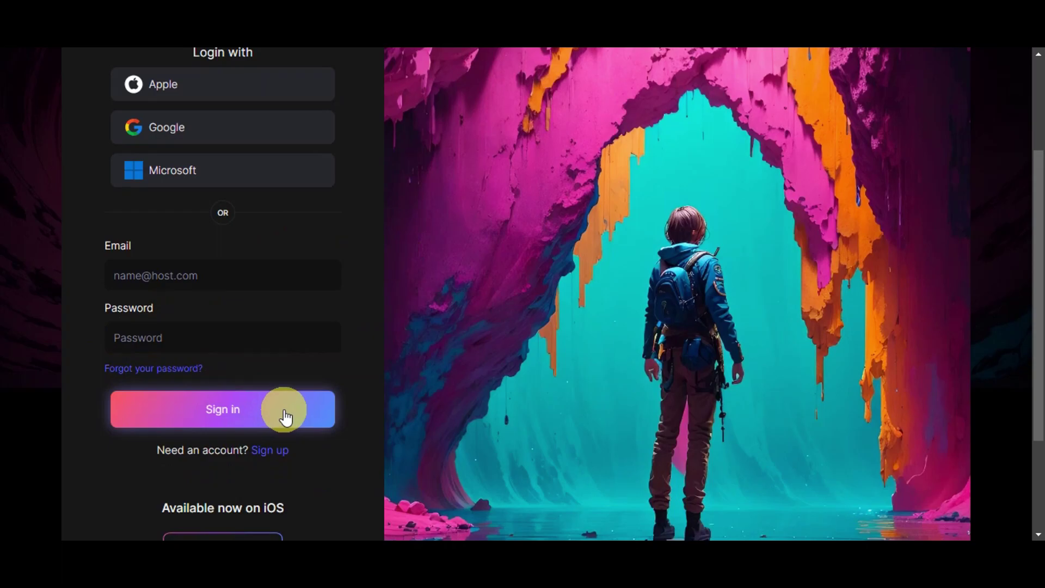
{"action": "scroll", "coordinate": [334, 409], "scroll_direction": "down", "scroll_amount": 2}
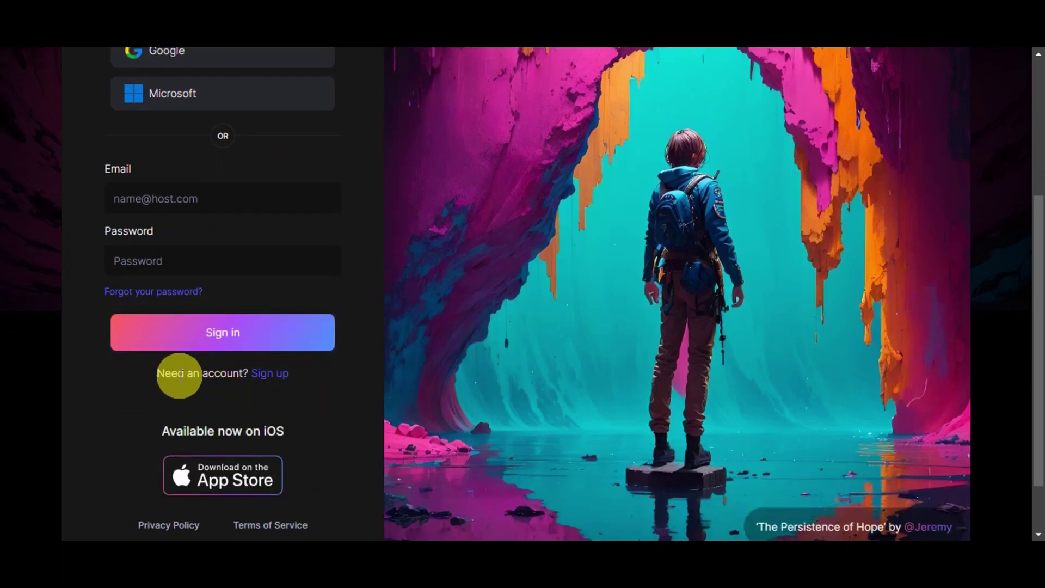
{"action": "scroll", "coordinate": [369, 400], "scroll_direction": "down", "scroll_amount": 2}
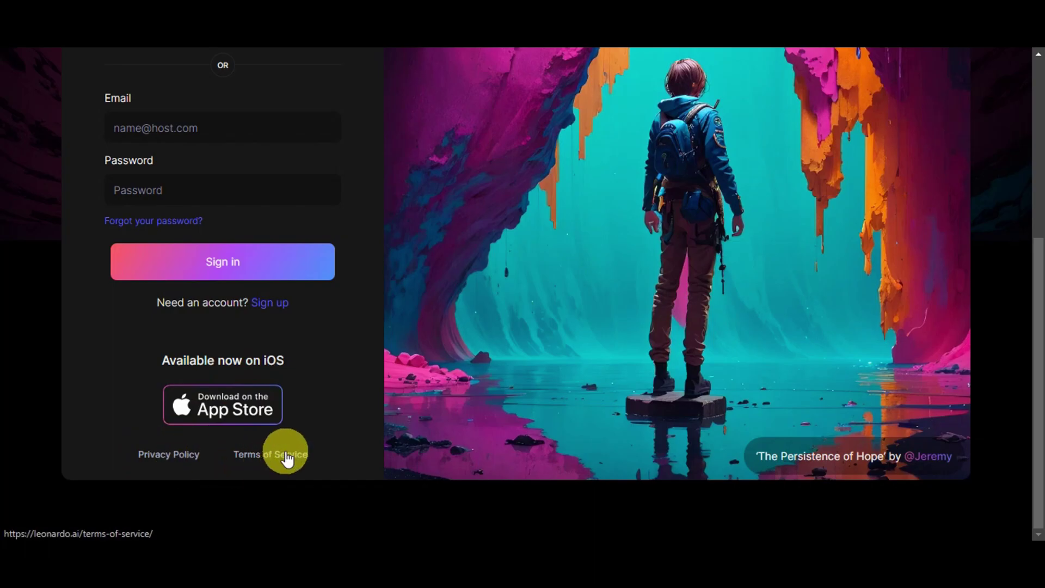
{"action": "scroll", "coordinate": [352, 435], "scroll_direction": "up", "scroll_amount": 5}
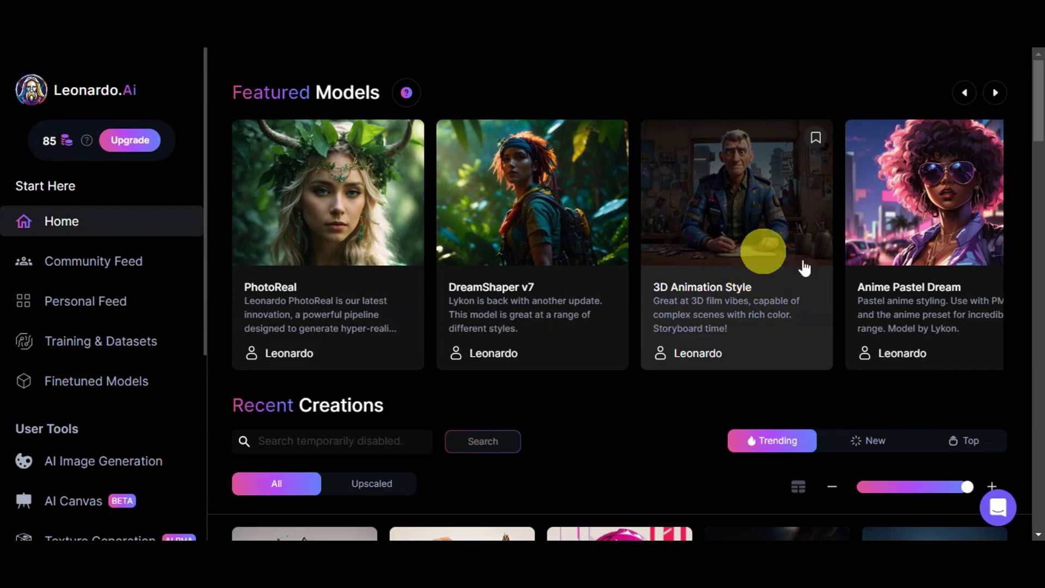
Browse the Featured Models on the home page as far as Luna and Cute Animal Characters
{"action": "left_click", "coordinate": [995, 106]}
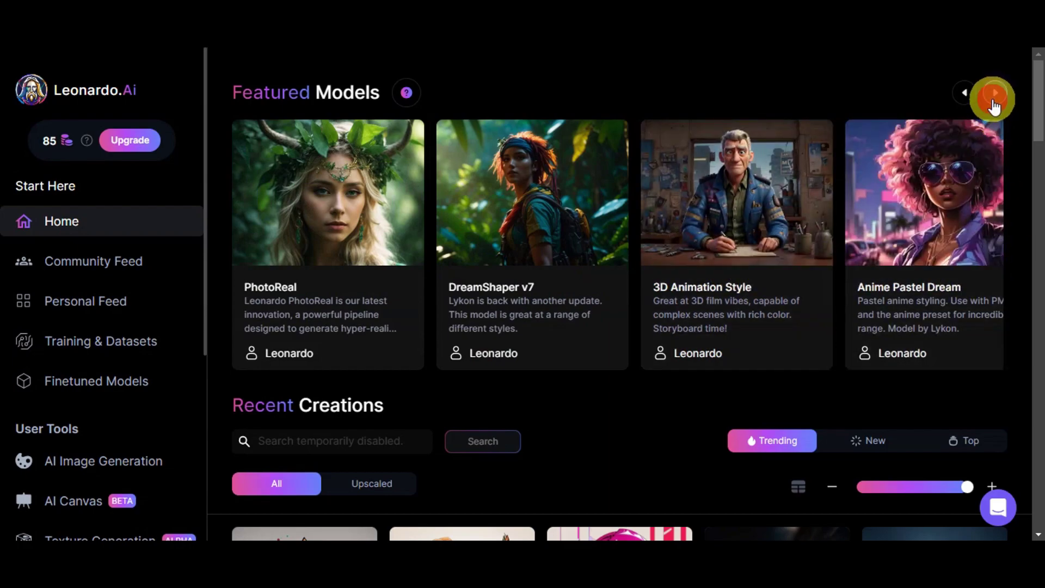
{"action": "left_click", "coordinate": [995, 106]}
{"action": "left_click", "coordinate": [994, 106]}
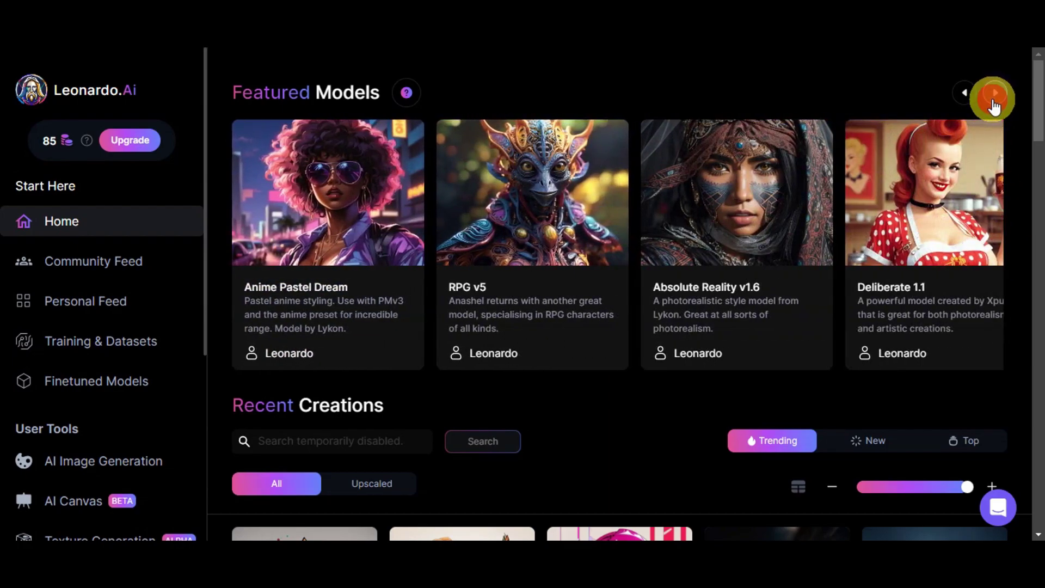
{"action": "left_click", "coordinate": [994, 107]}
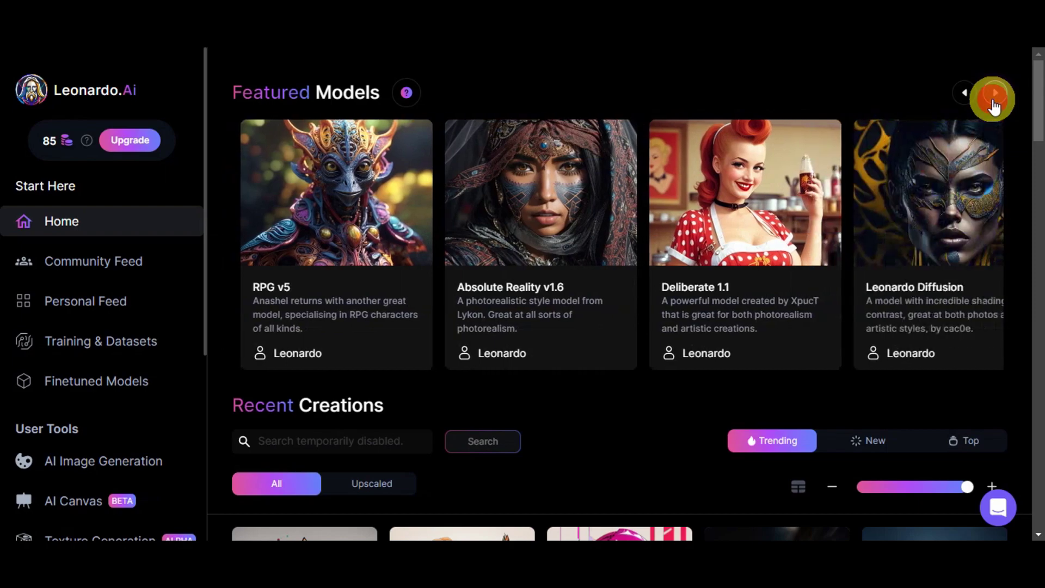
{"action": "left_click", "coordinate": [995, 106]}
{"action": "left_click", "coordinate": [995, 106]}
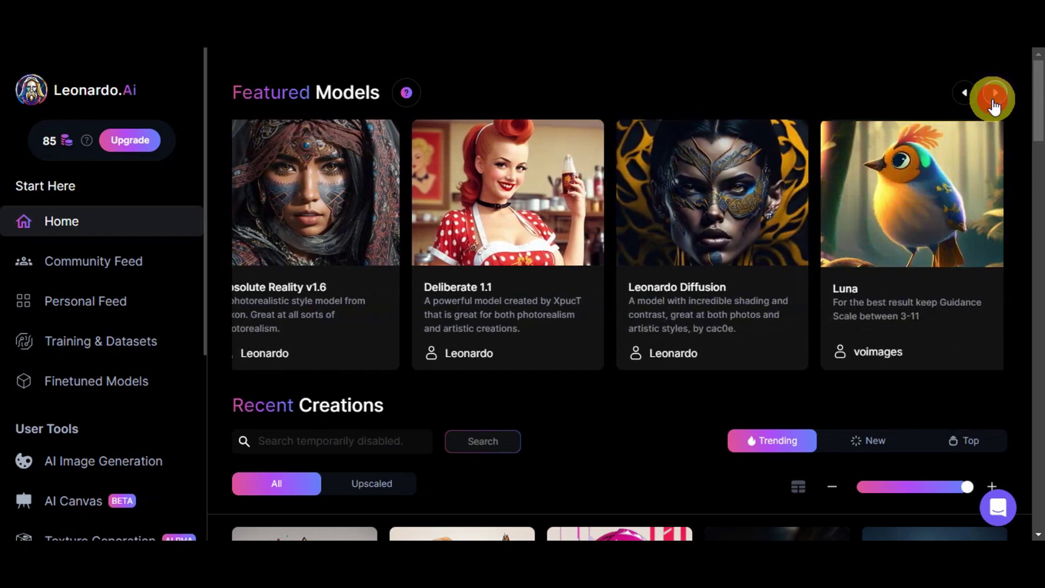
{"action": "left_click", "coordinate": [994, 106]}
{"action": "left_click", "coordinate": [995, 106]}
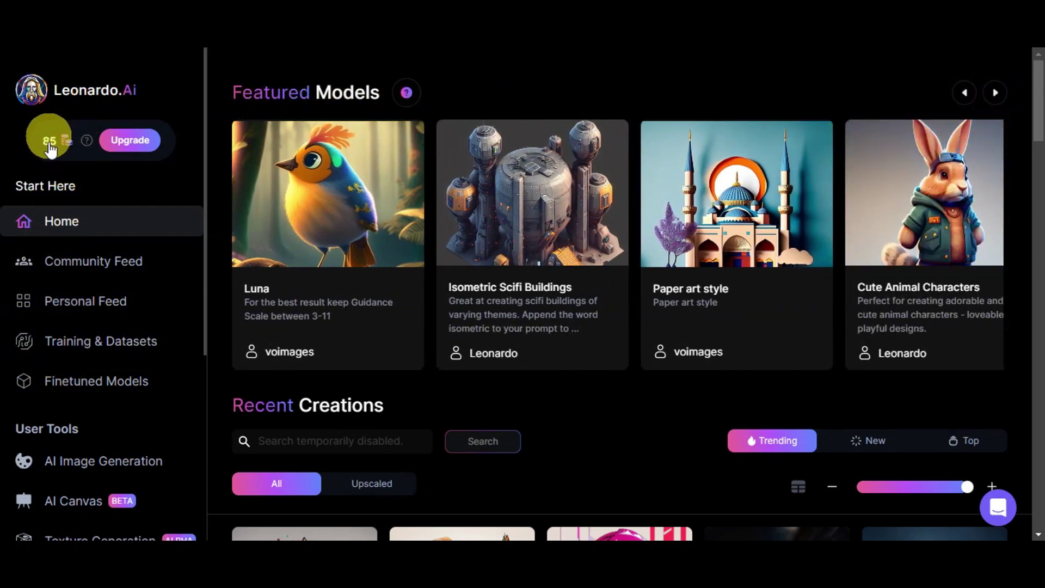
Check the token reset information and open the upgrade plans to compare the Free, Apprentice, Artisan and Maestro features
{"action": "mouse_move", "coordinate": [86, 142]}
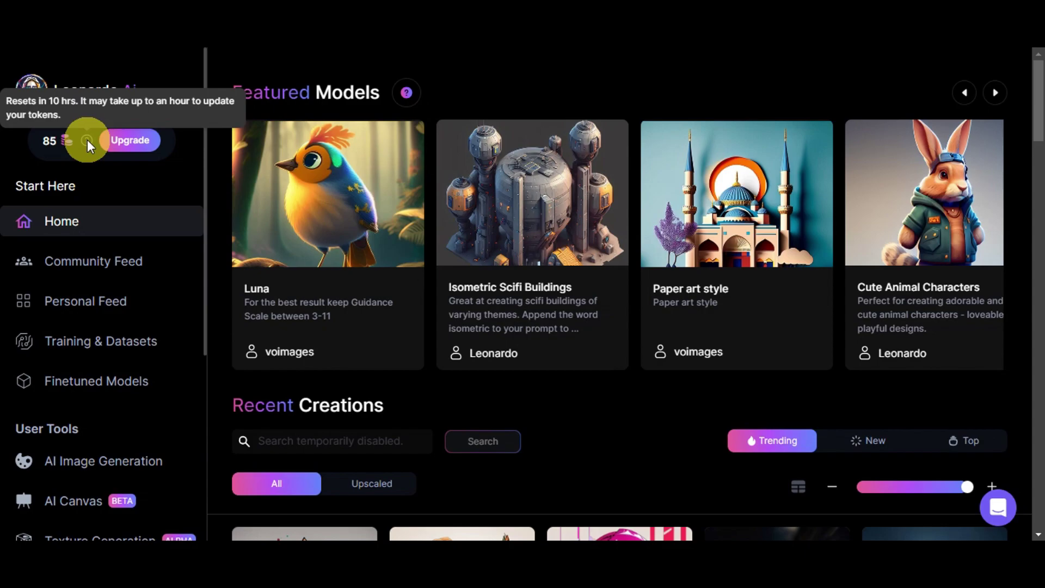
{"action": "left_click", "coordinate": [119, 146]}
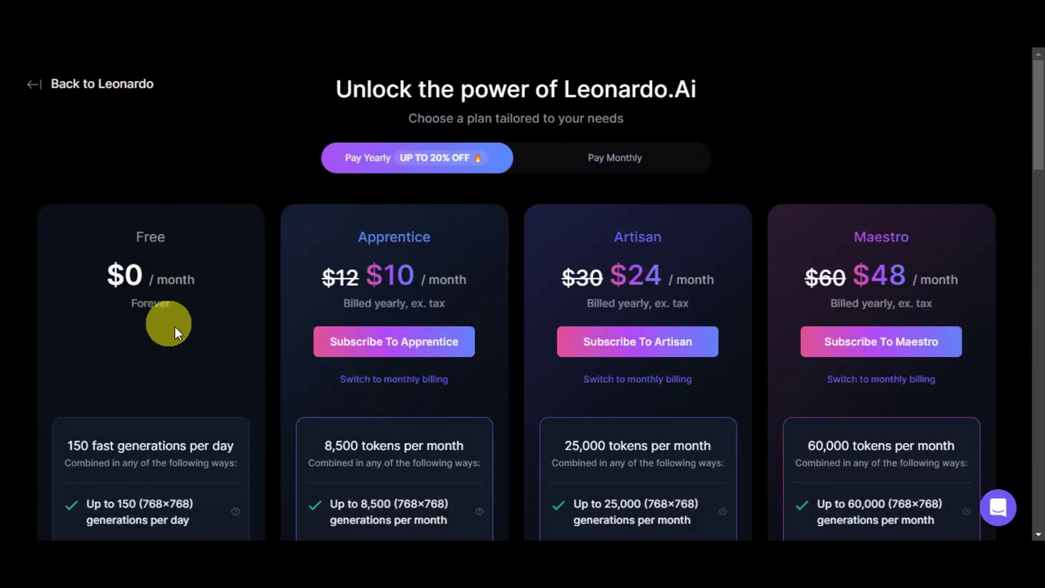
{"action": "scroll", "coordinate": [204, 277], "scroll_direction": "down", "scroll_amount": 3}
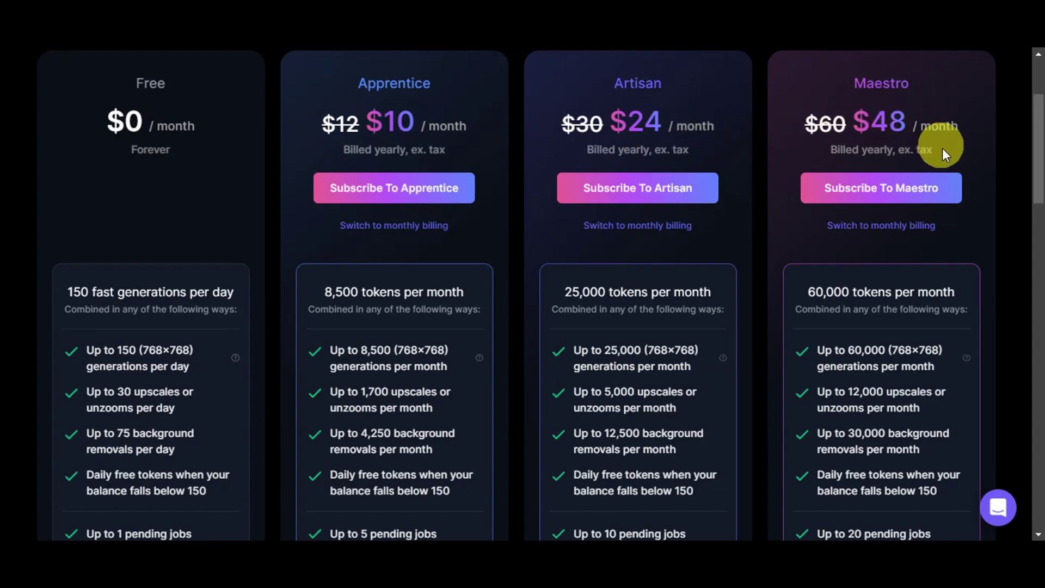
{"action": "scroll", "coordinate": [959, 167], "scroll_direction": "down", "scroll_amount": 3}
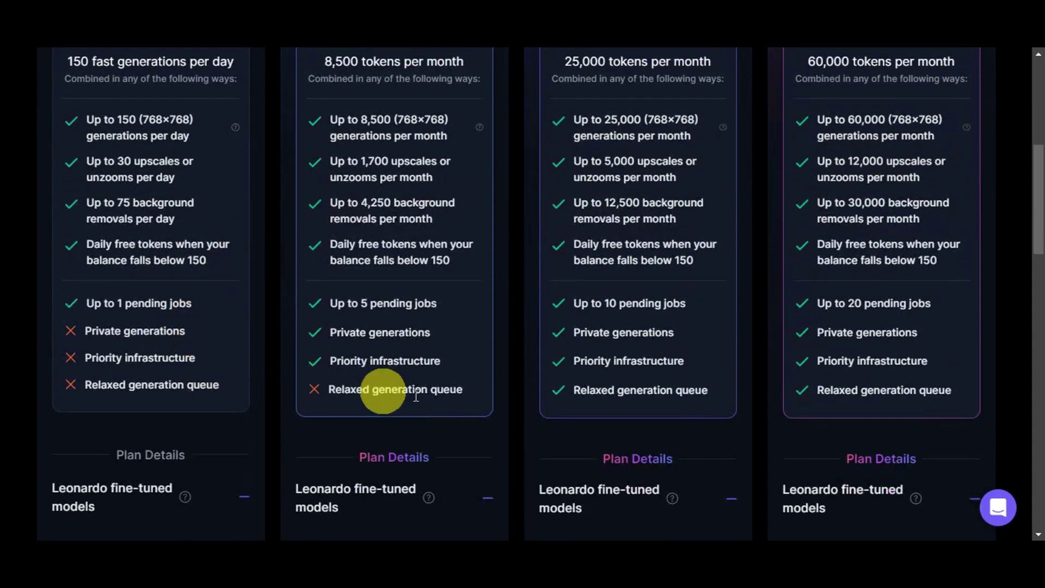
Compare the four subscription plans' remaining details, including model training and special perks, and close the plan comparison
{"action": "scroll", "coordinate": [847, 392], "scroll_direction": "down", "scroll_amount": 7}
{"action": "scroll", "coordinate": [849, 392], "scroll_direction": "down", "scroll_amount": 3}
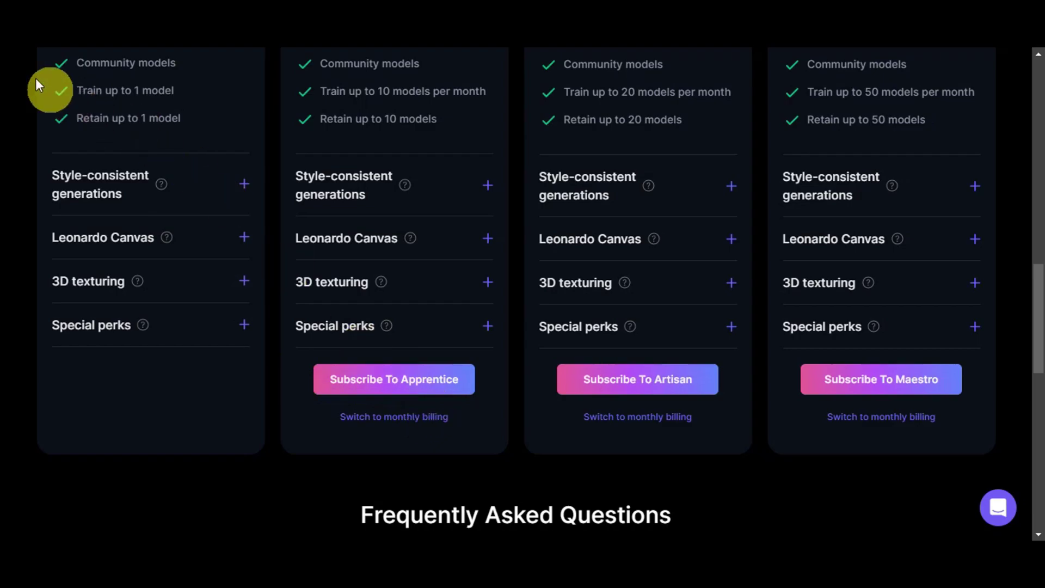
{"action": "scroll", "coordinate": [19, 63], "scroll_direction": "up", "scroll_amount": 10}
{"action": "left_click", "coordinate": [54, 82]}
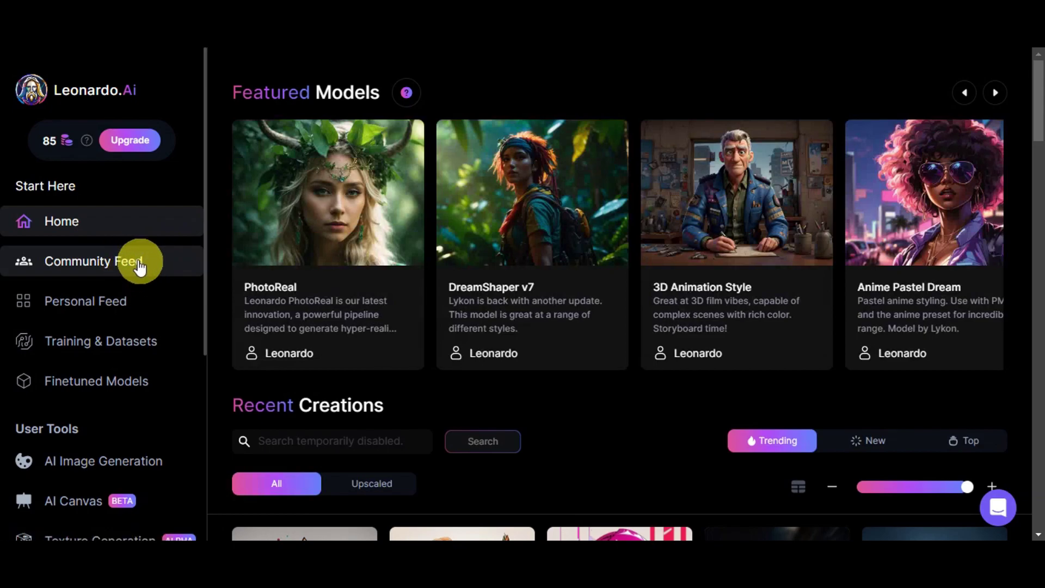
Visit the Community Feed, Personal Feed, Training & Datasets and Finetuned Models pages to see what each one offers
{"action": "left_click", "coordinate": [132, 270]}
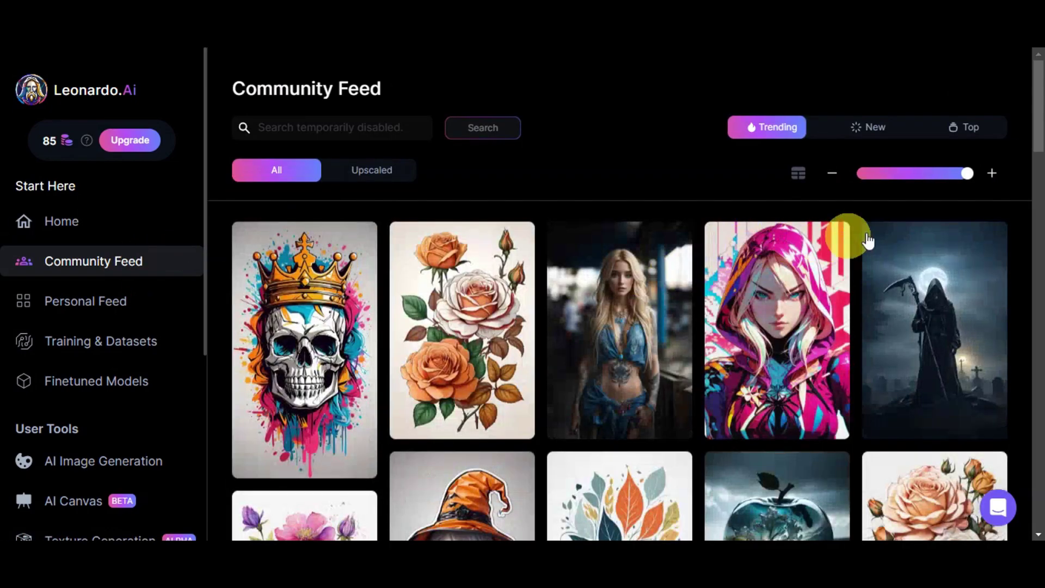
{"action": "mouse_move", "coordinate": [960, 261]}
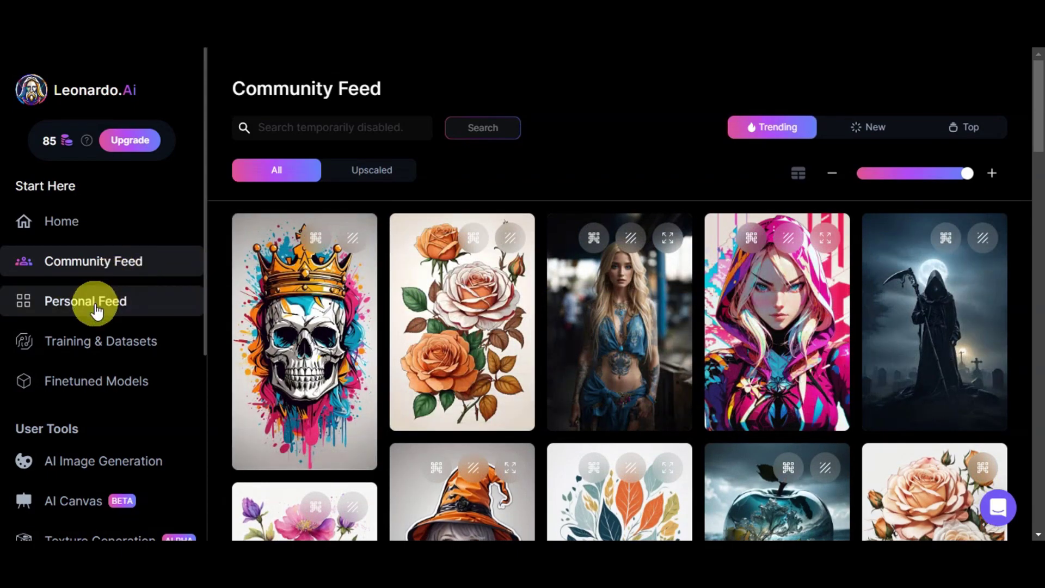
{"action": "left_click", "coordinate": [96, 307]}
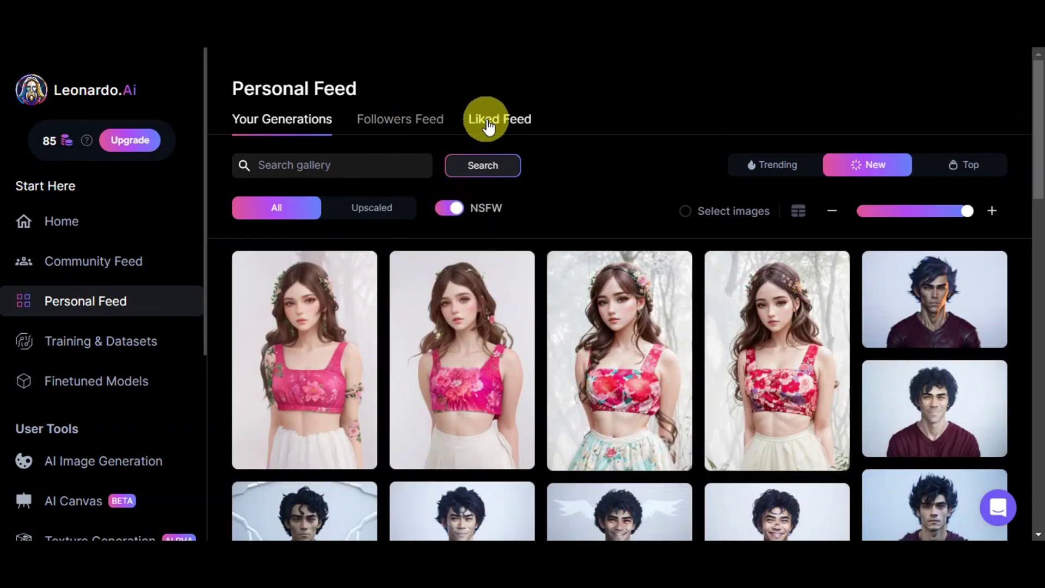
{"action": "left_click", "coordinate": [75, 344]}
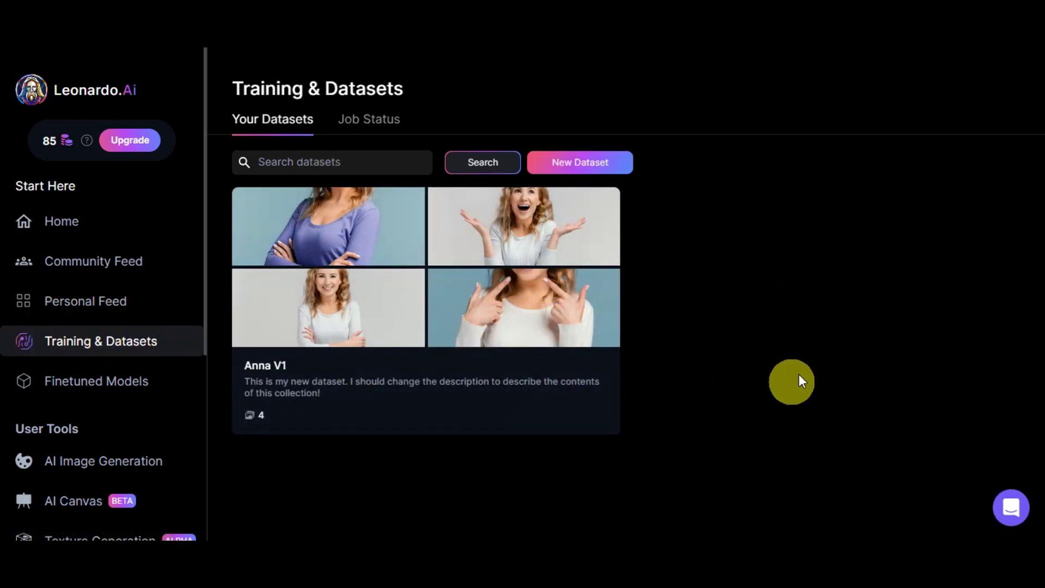
{"action": "left_click", "coordinate": [89, 384]}
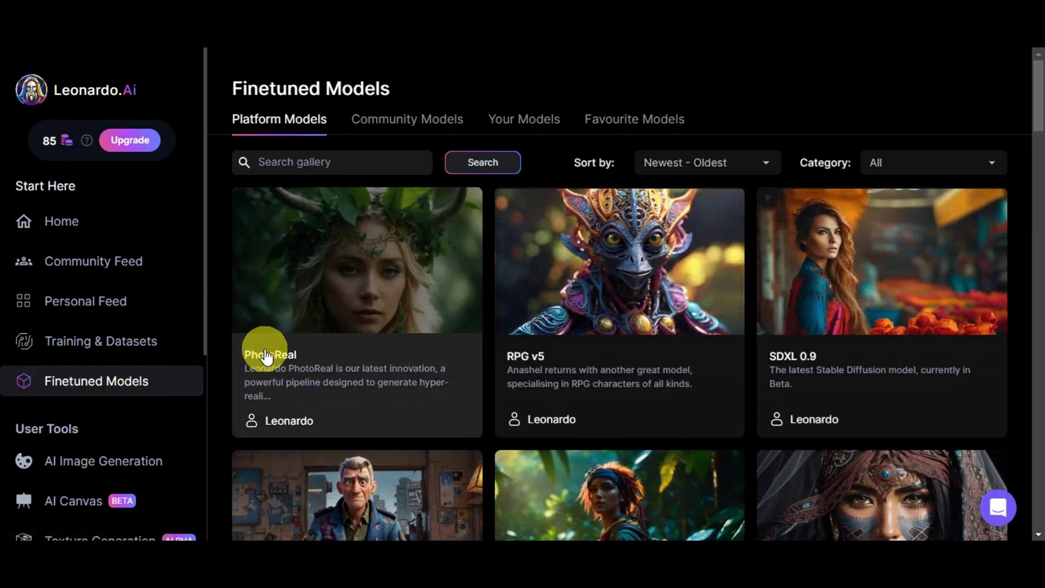
Review the User Tools, Settings, FAQ & Help, Logout and Terms of service entries in the navigation
{"action": "scroll", "coordinate": [182, 299], "scroll_direction": "down", "scroll_amount": 4}
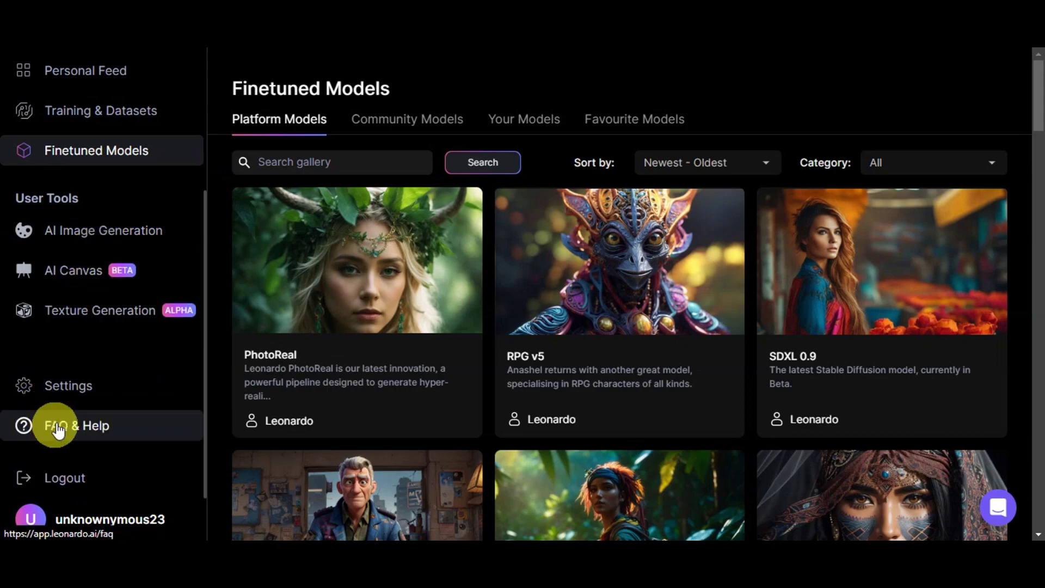
{"action": "scroll", "coordinate": [114, 417], "scroll_direction": "down", "scroll_amount": 1}
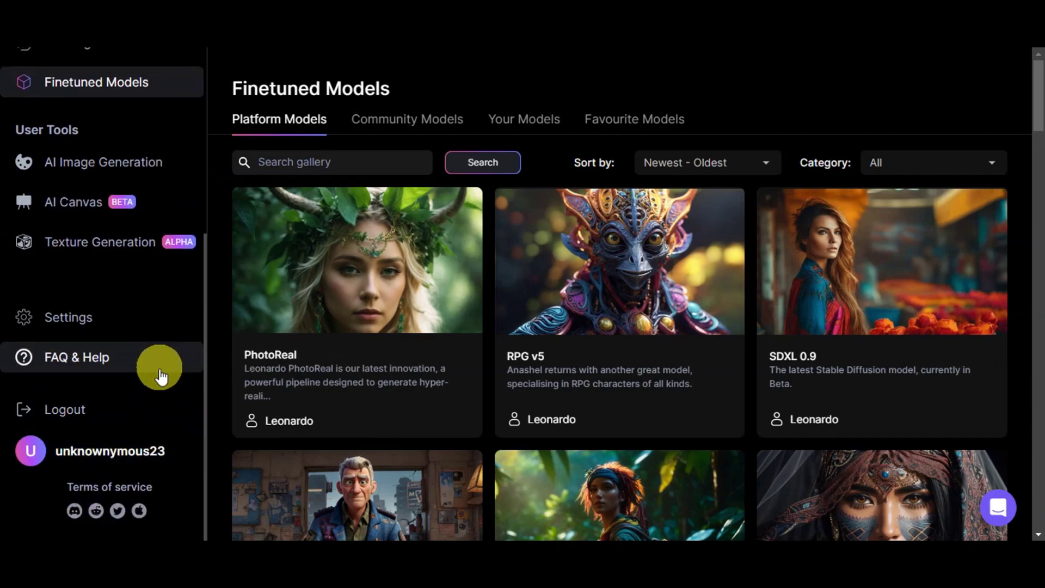
{"action": "scroll", "coordinate": [160, 375], "scroll_direction": "up", "scroll_amount": 5}
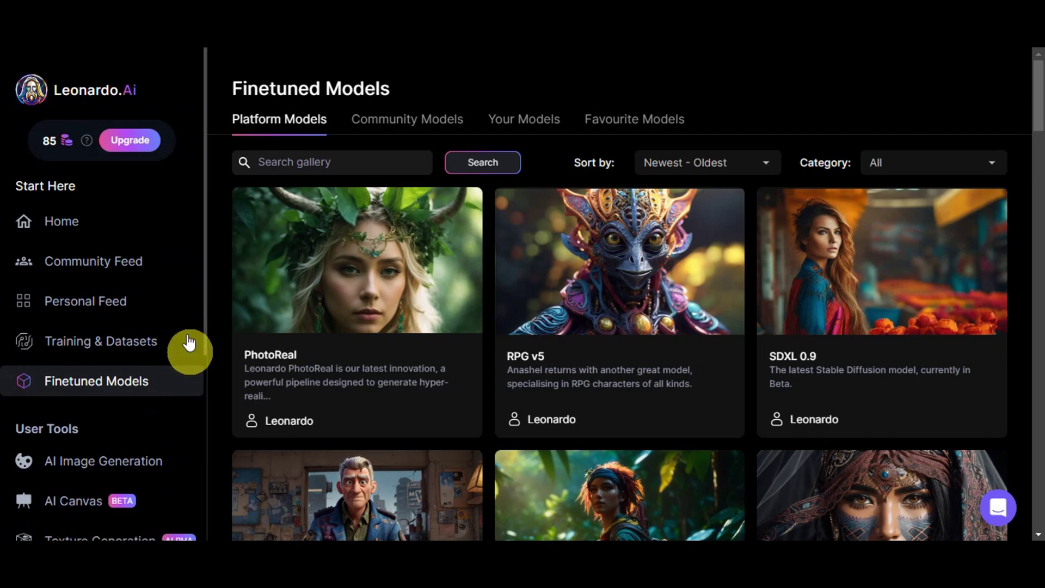
Open the Community Feed and browse the trending images as far as the palm tree and cruise ship logo
{"action": "left_click", "coordinate": [131, 264]}
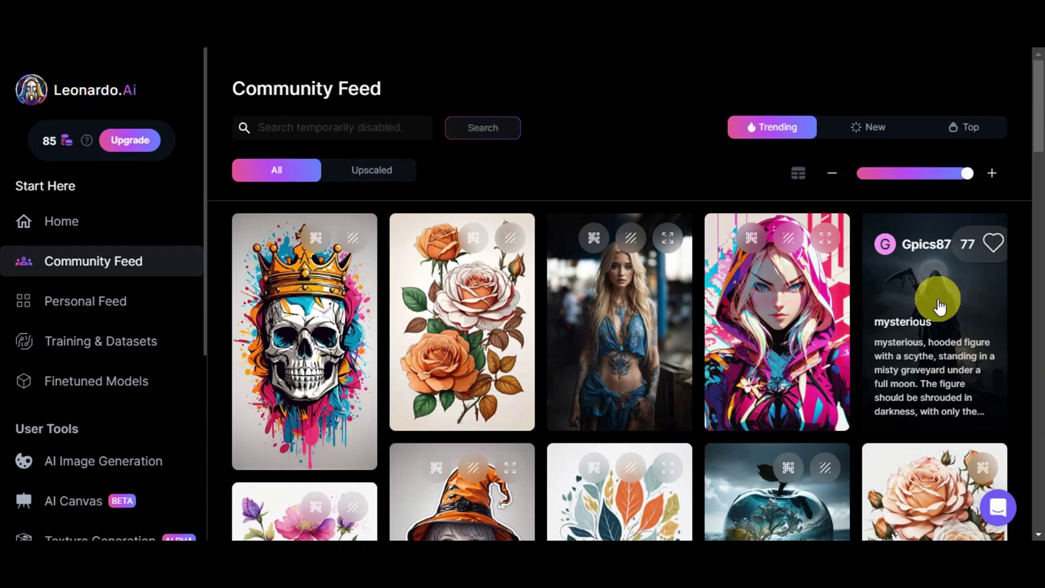
{"action": "scroll", "coordinate": [939, 294], "scroll_direction": "down", "scroll_amount": 1}
{"action": "scroll", "coordinate": [944, 310], "scroll_direction": "down", "scroll_amount": 2}
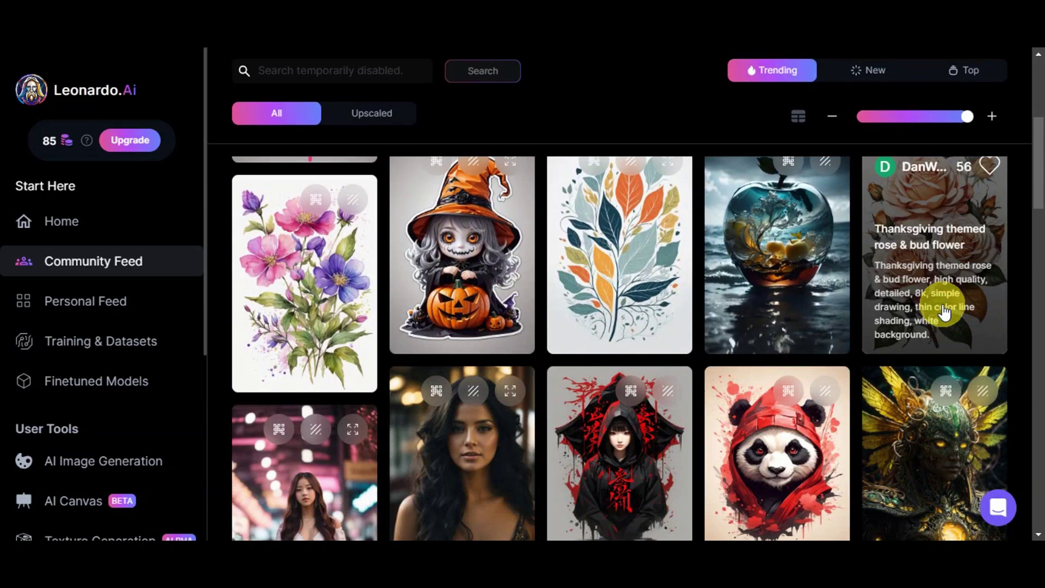
{"action": "scroll", "coordinate": [943, 310], "scroll_direction": "down", "scroll_amount": 10}
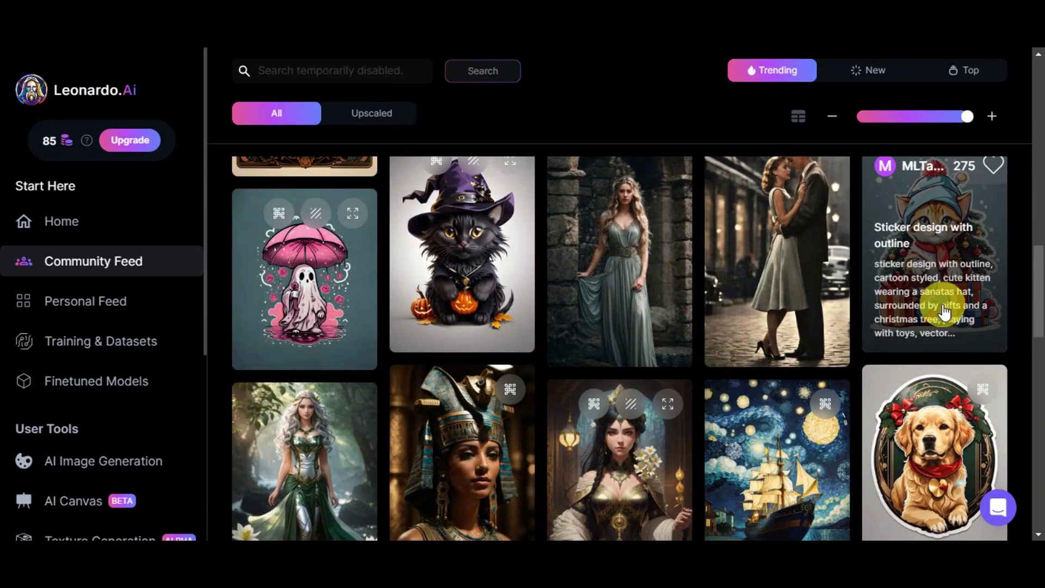
{"action": "scroll", "coordinate": [943, 310], "scroll_direction": "down", "scroll_amount": 10}
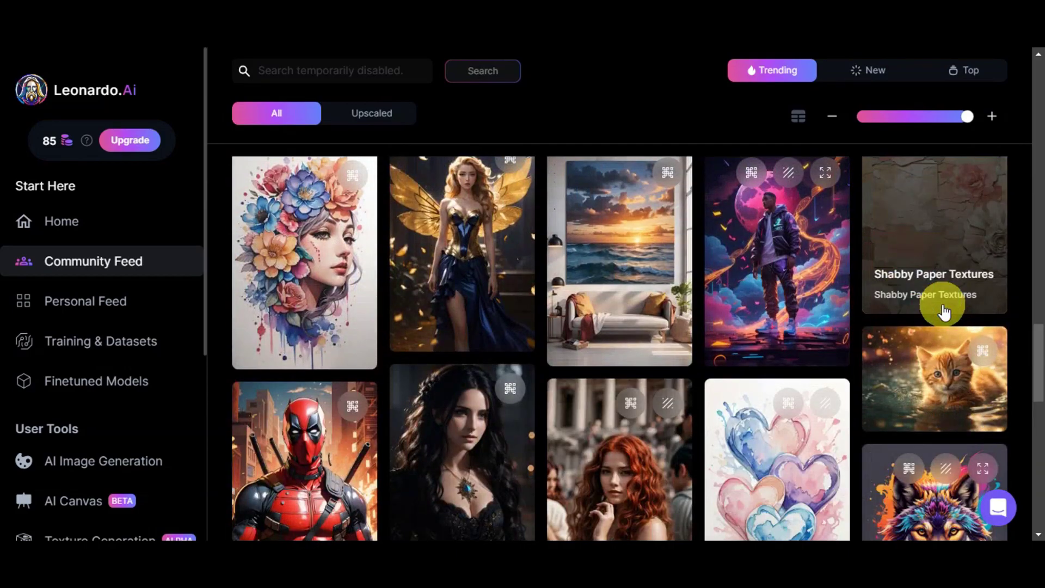
{"action": "scroll", "coordinate": [944, 310], "scroll_direction": "down", "scroll_amount": 10}
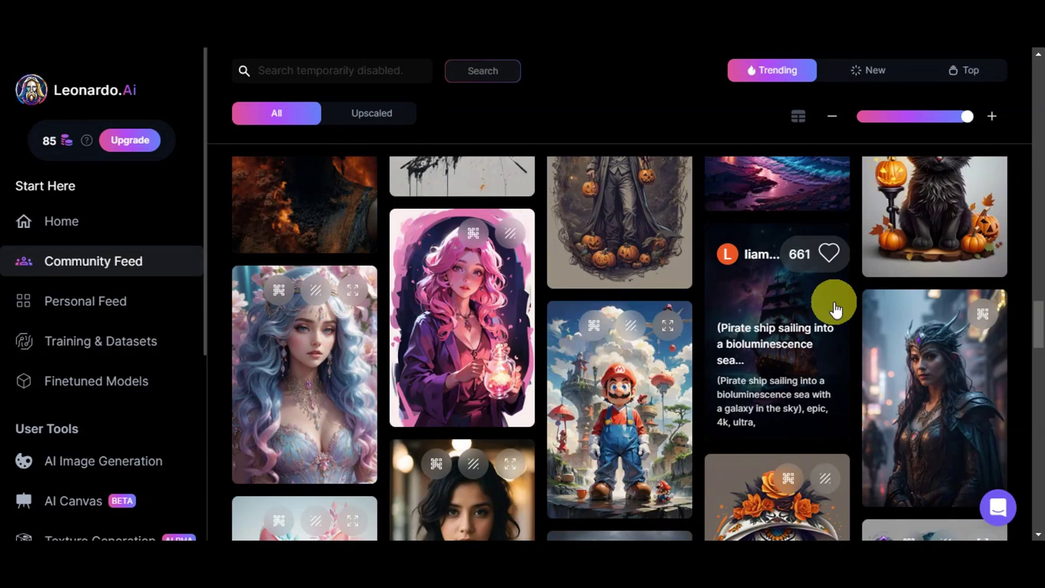
{"action": "scroll", "coordinate": [829, 318], "scroll_direction": "down", "scroll_amount": 10}
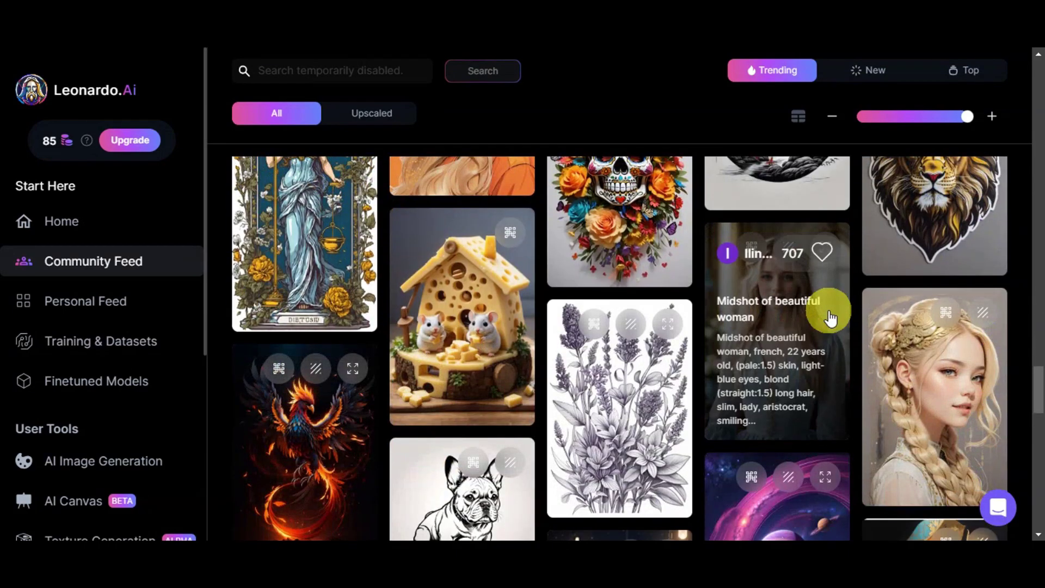
{"action": "scroll", "coordinate": [829, 318], "scroll_direction": "down", "scroll_amount": 2}
{"action": "scroll", "coordinate": [711, 317], "scroll_direction": "down", "scroll_amount": 5}
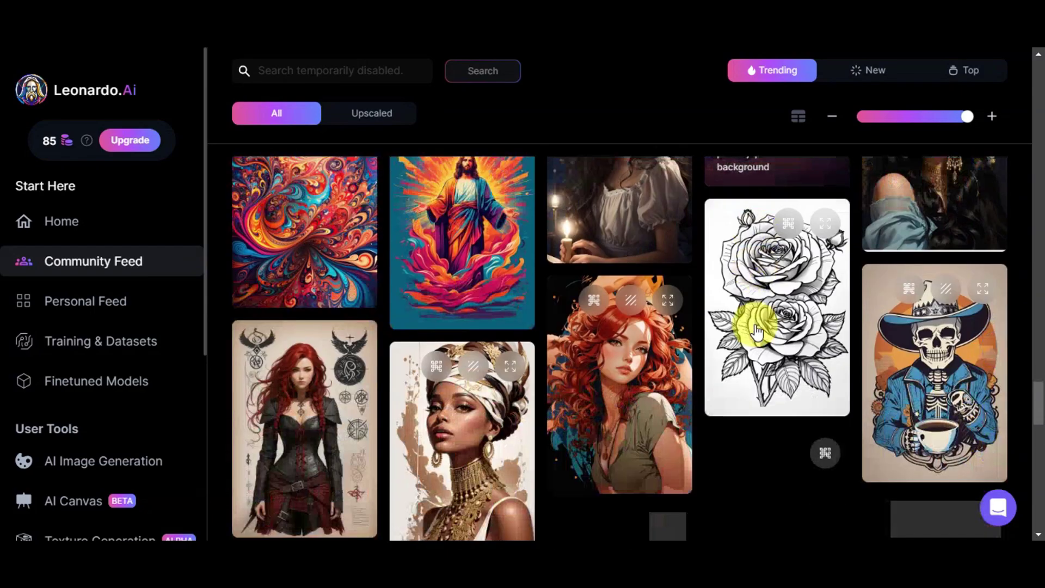
{"action": "scroll", "coordinate": [757, 331], "scroll_direction": "down", "scroll_amount": 4}
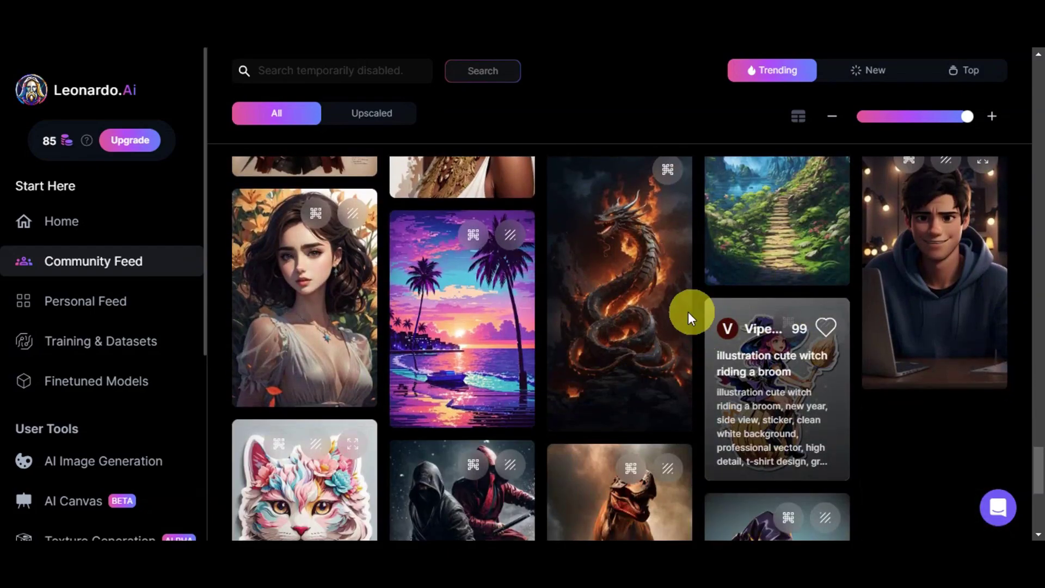
{"action": "scroll", "coordinate": [691, 310], "scroll_direction": "down", "scroll_amount": 3}
{"action": "scroll", "coordinate": [748, 327], "scroll_direction": "down", "scroll_amount": 1}
{"action": "scroll", "coordinate": [756, 304], "scroll_direction": "down", "scroll_amount": 5}
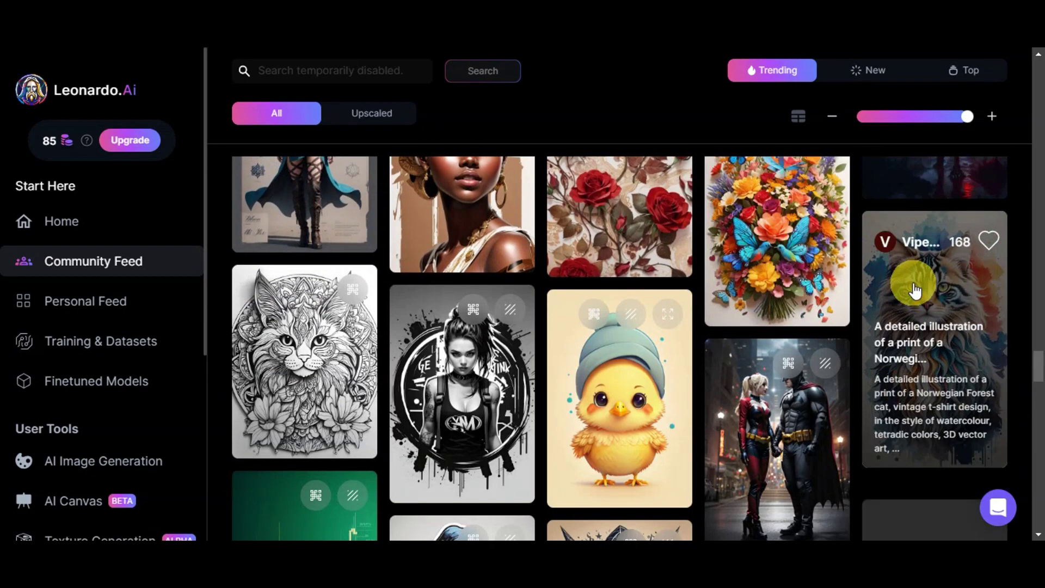
{"action": "scroll", "coordinate": [915, 286], "scroll_direction": "down", "scroll_amount": 4}
{"action": "scroll", "coordinate": [891, 285], "scroll_direction": "down", "scroll_amount": 5}
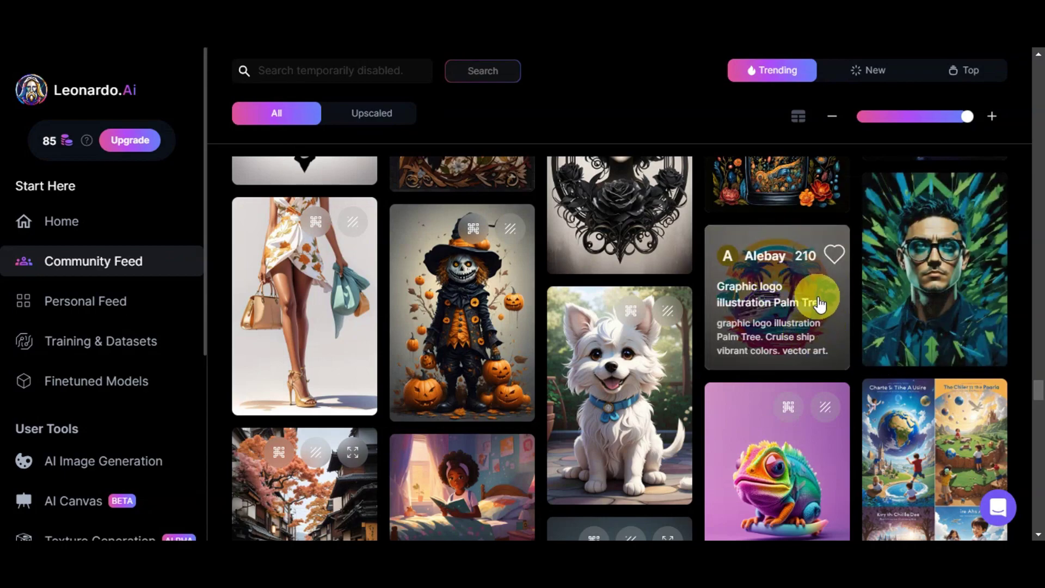
Open the Graphic logo illustration Palm Tree image and examine its prompt details, generation settings, finetuned model and related images
{"action": "left_click", "coordinate": [818, 299]}
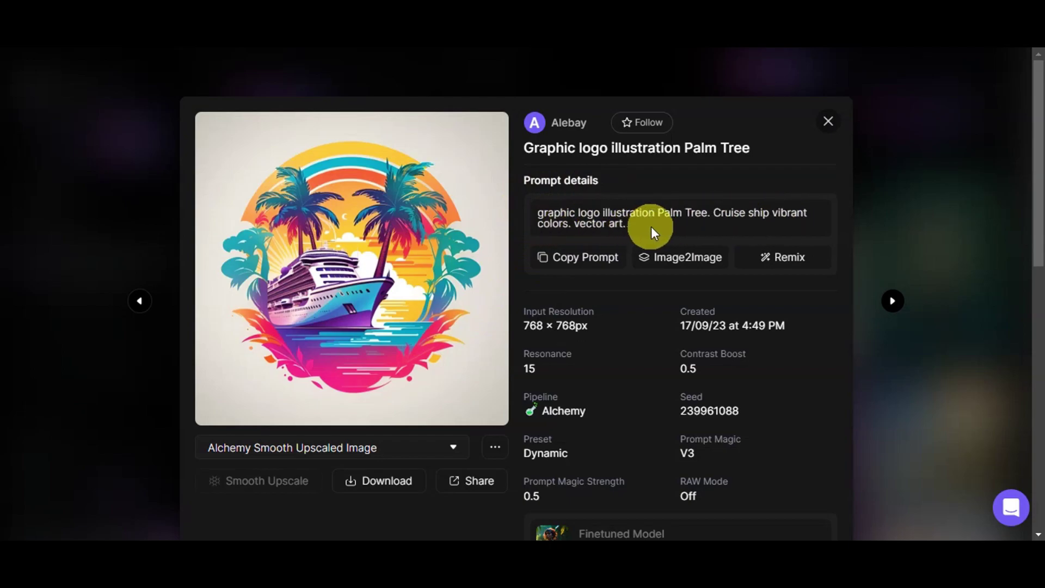
{"action": "scroll", "coordinate": [587, 354], "scroll_direction": "down", "scroll_amount": 3}
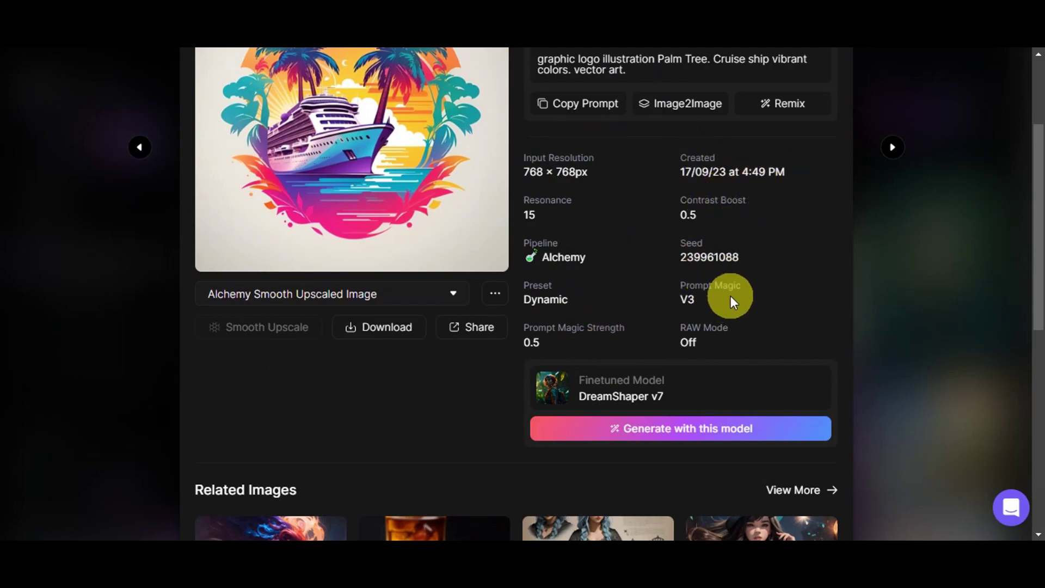
{"action": "scroll", "coordinate": [730, 296], "scroll_direction": "down", "scroll_amount": 2}
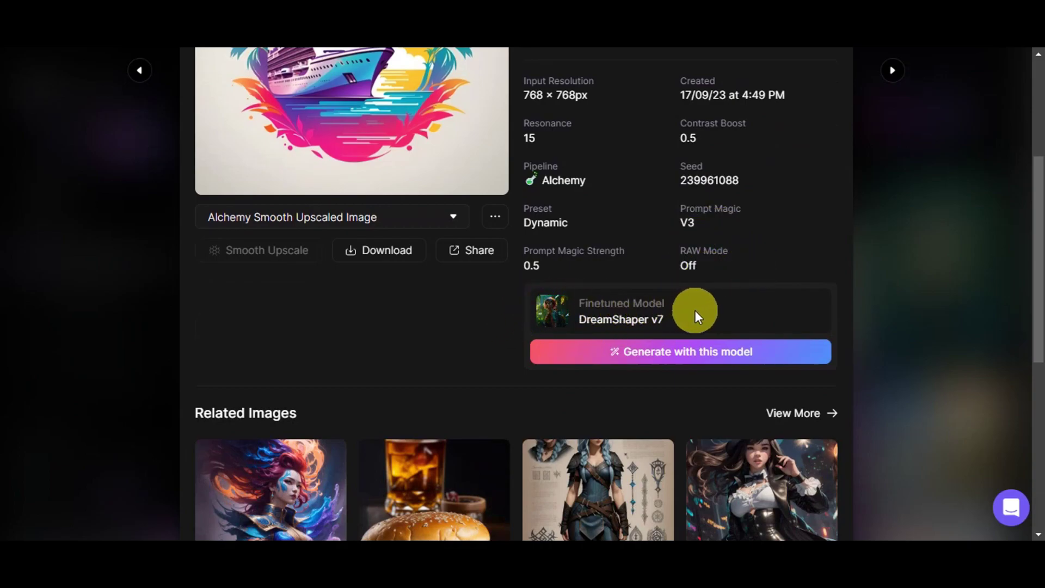
{"action": "scroll", "coordinate": [681, 322], "scroll_direction": "down", "scroll_amount": 6}
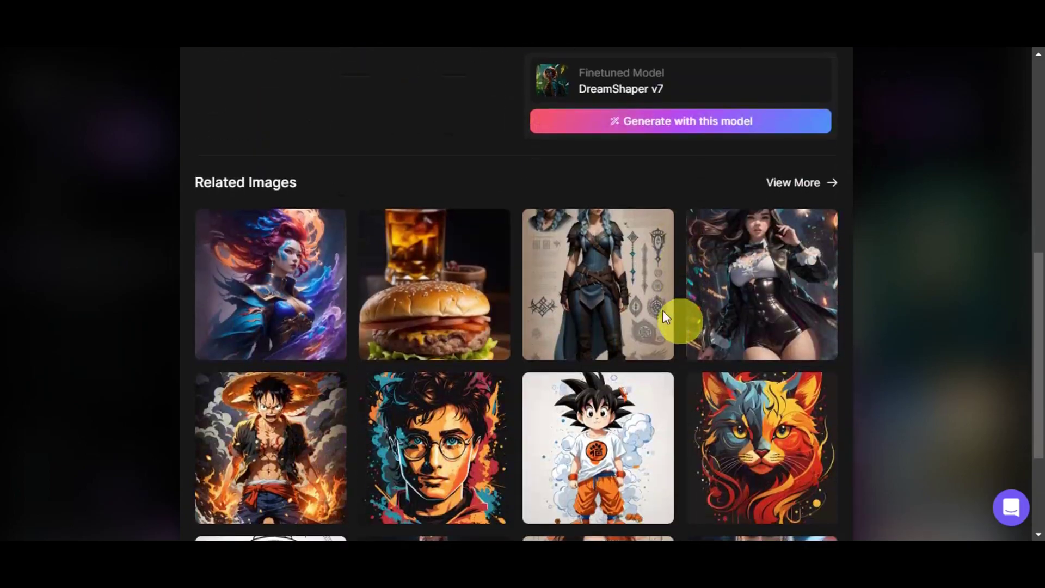
{"action": "scroll", "coordinate": [764, 445], "scroll_direction": "down", "scroll_amount": 4}
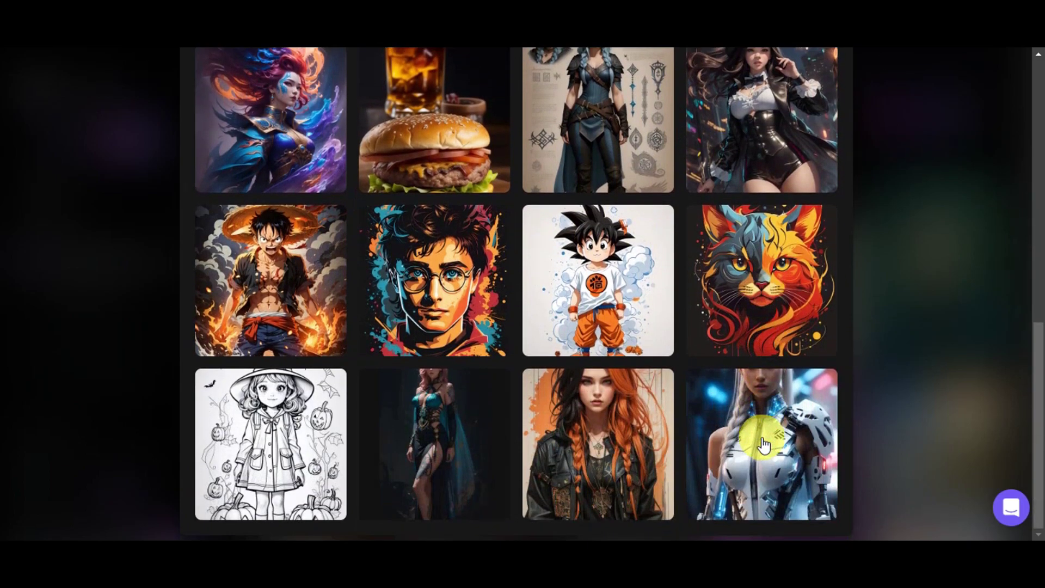
{"action": "scroll", "coordinate": [676, 466], "scroll_direction": "up", "scroll_amount": 12}
{"action": "scroll", "coordinate": [689, 488], "scroll_direction": "up", "scroll_amount": 3}
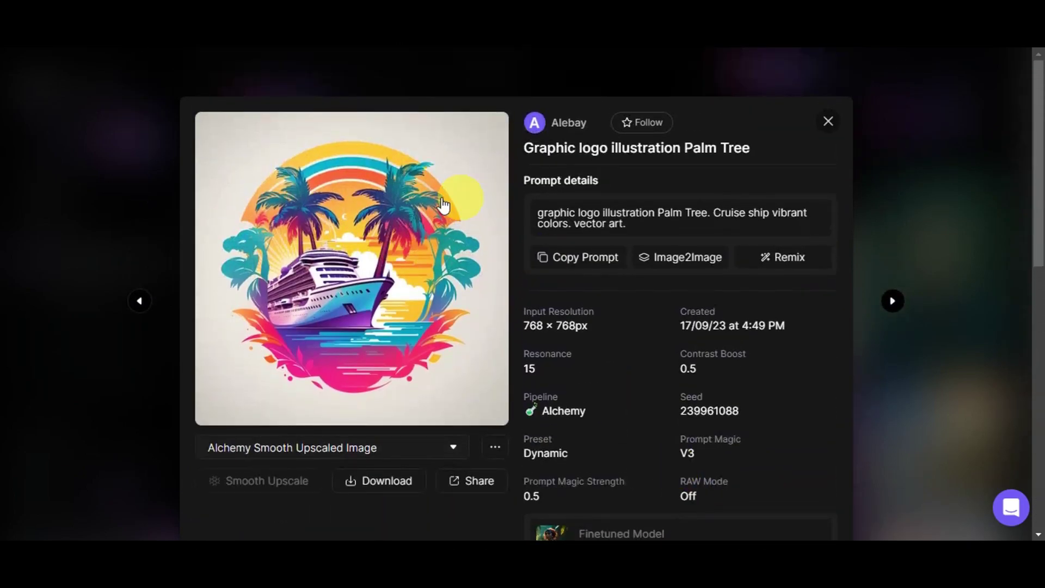
Copy the palm tree logo's prompt and load it into AI Image Generation with the DreamShaper v7 model
{"action": "left_click", "coordinate": [369, 292]}
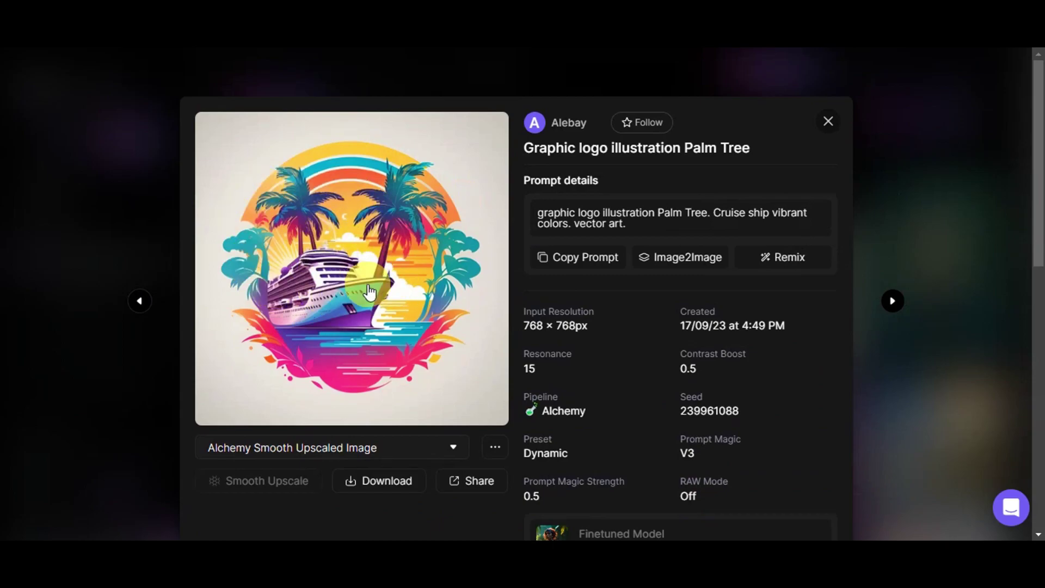
{"action": "left_click", "coordinate": [564, 260]}
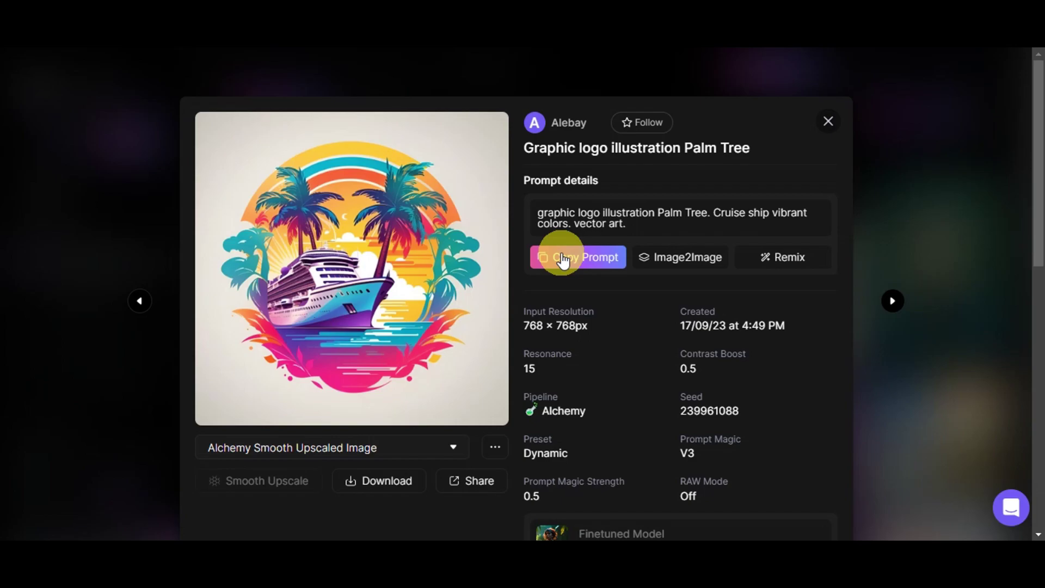
{"action": "left_click", "coordinate": [669, 265]}
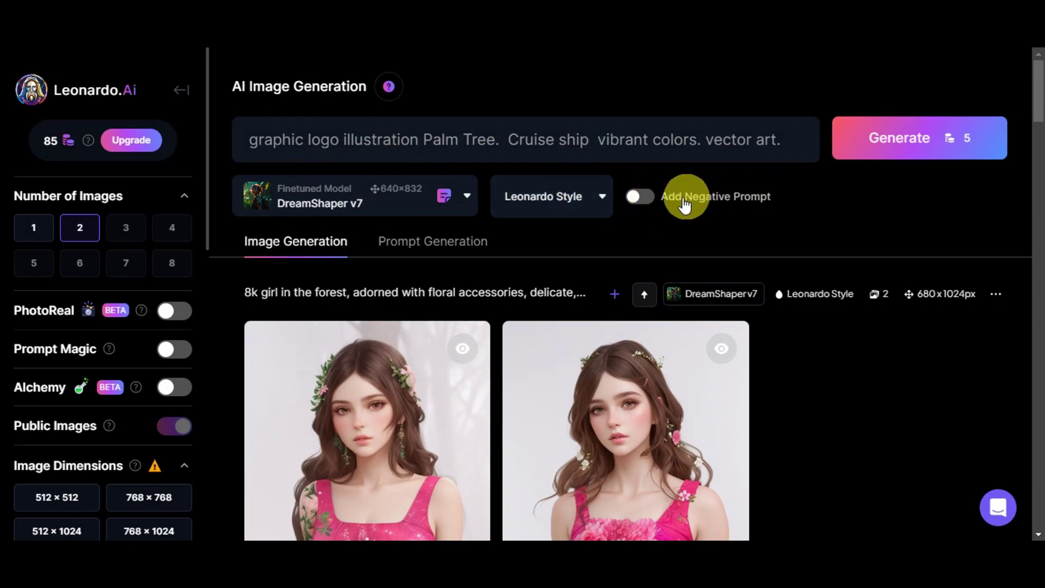
Check the negative prompt option and review the Number of Images, PhotoReal, Prompt Magic, Alchemy, Public Images and Image Dimensions settings
{"action": "left_click", "coordinate": [653, 206]}
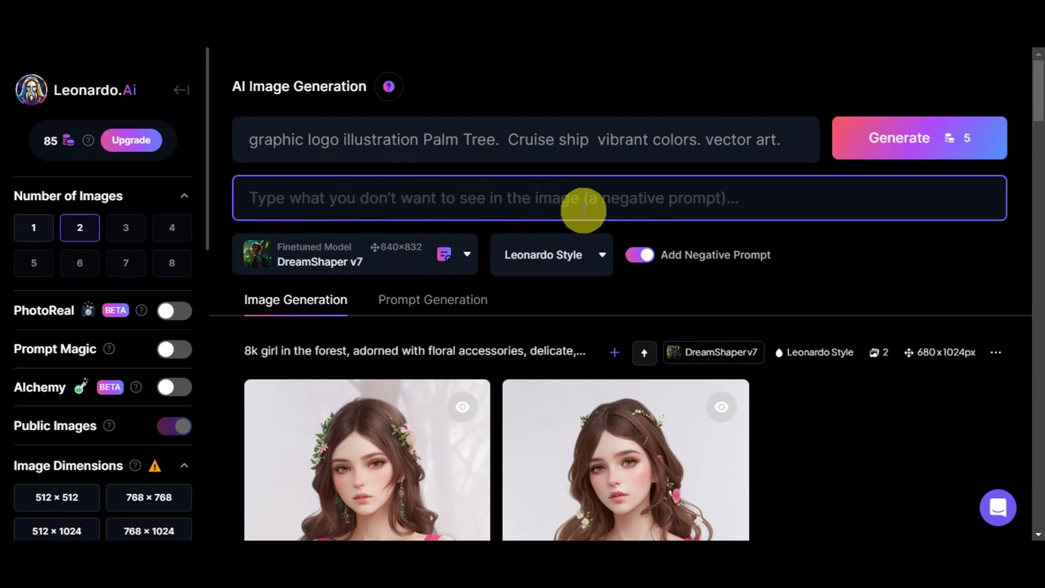
{"action": "left_click", "coordinate": [639, 264]}
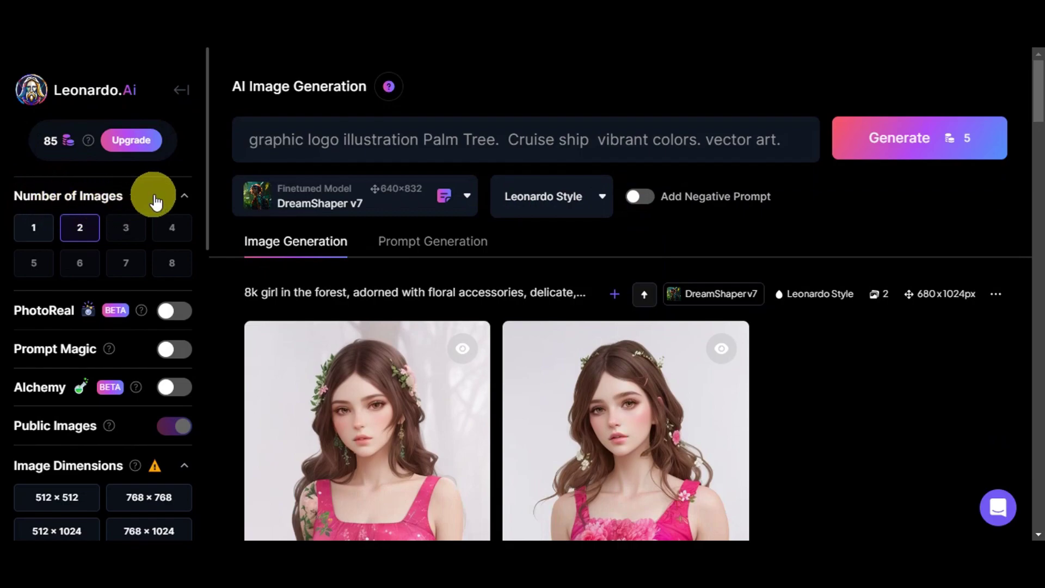
{"action": "scroll", "coordinate": [156, 200], "scroll_direction": "down", "scroll_amount": 1}
{"action": "scroll", "coordinate": [157, 200], "scroll_direction": "down", "scroll_amount": 1}
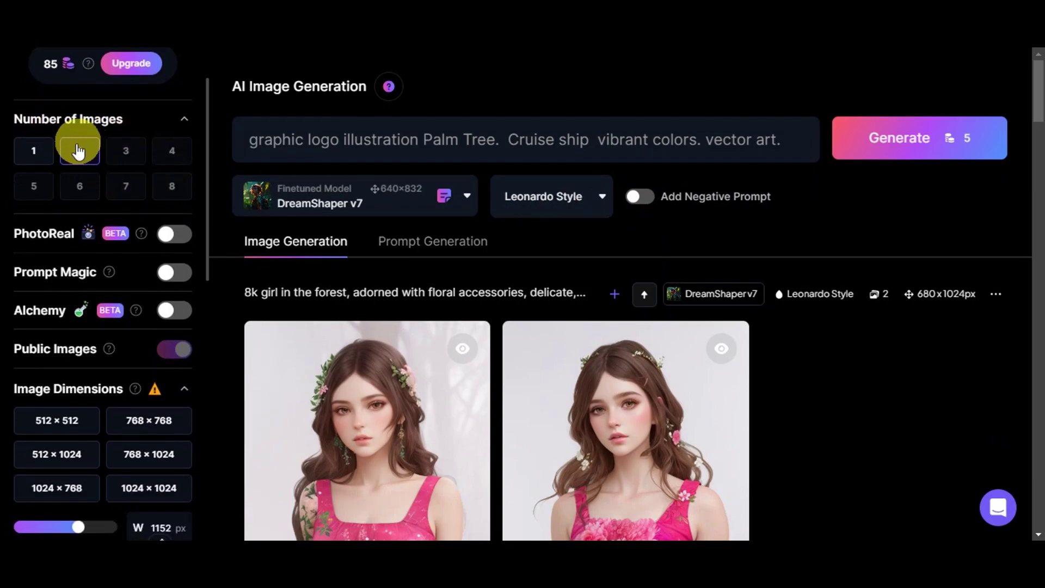
{"action": "scroll", "coordinate": [82, 245], "scroll_direction": "down", "scroll_amount": 2}
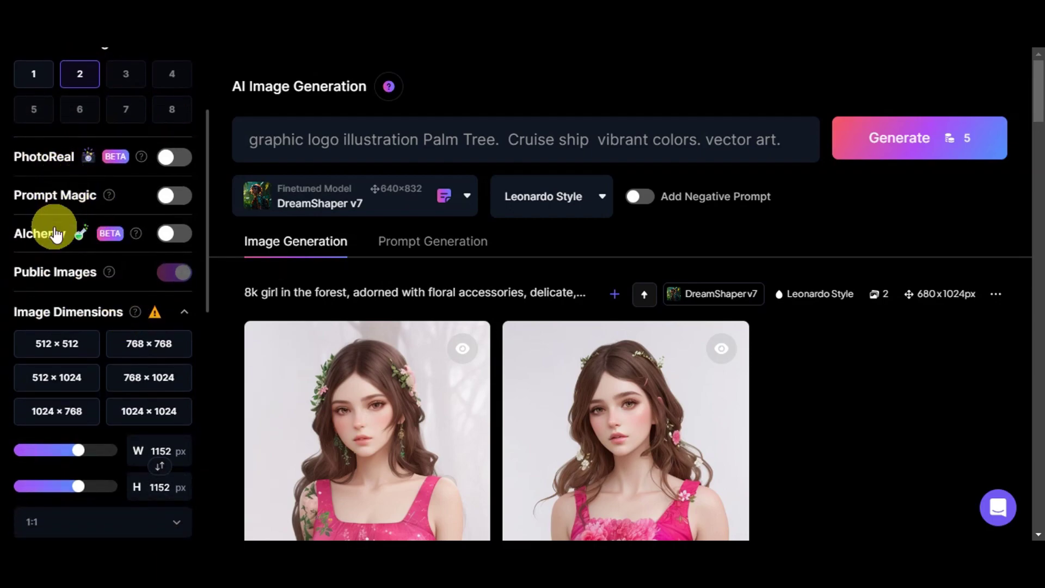
{"action": "scroll", "coordinate": [118, 271], "scroll_direction": "down", "scroll_amount": 2}
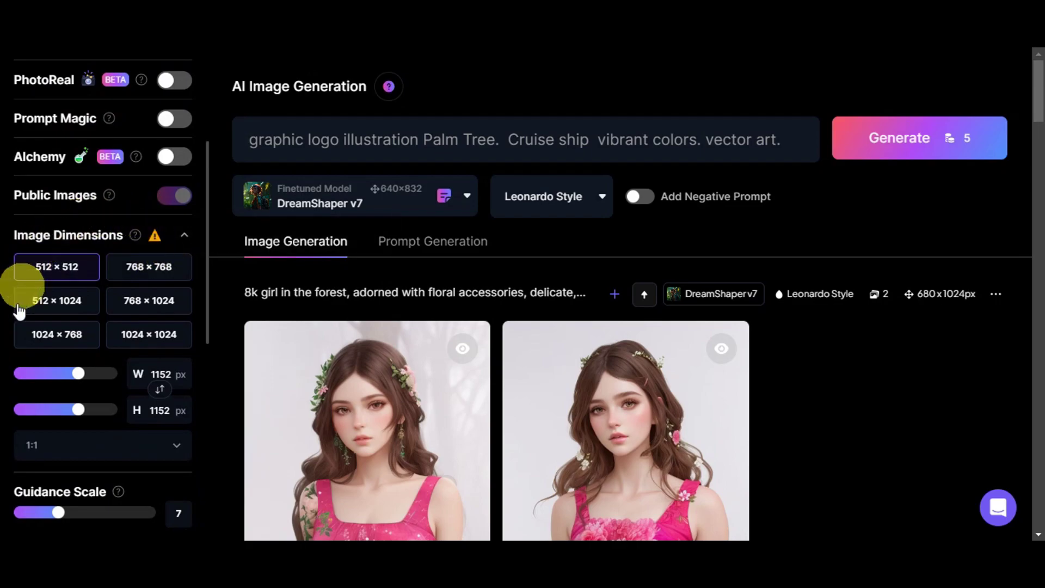
{"action": "scroll", "coordinate": [104, 289], "scroll_direction": "down", "scroll_amount": 2}
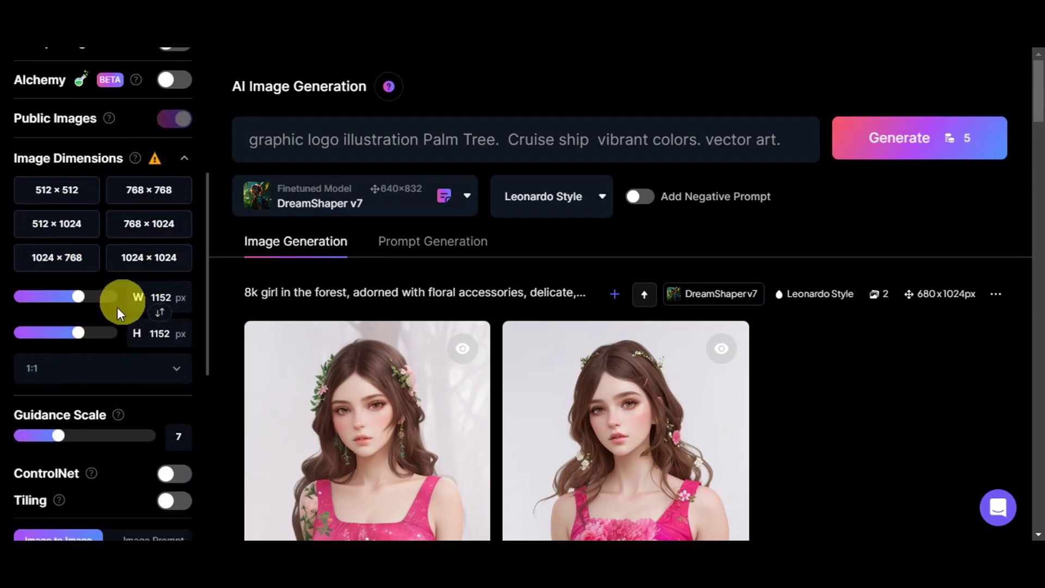
{"action": "scroll", "coordinate": [151, 297], "scroll_direction": "down", "scroll_amount": 2}
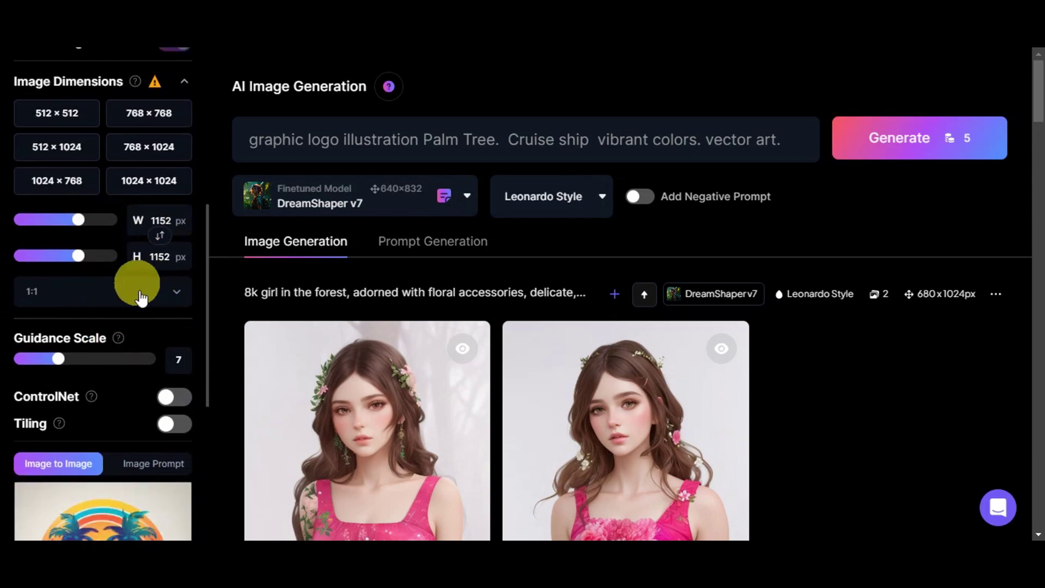
{"action": "scroll", "coordinate": [171, 298], "scroll_direction": "down", "scroll_amount": 4}
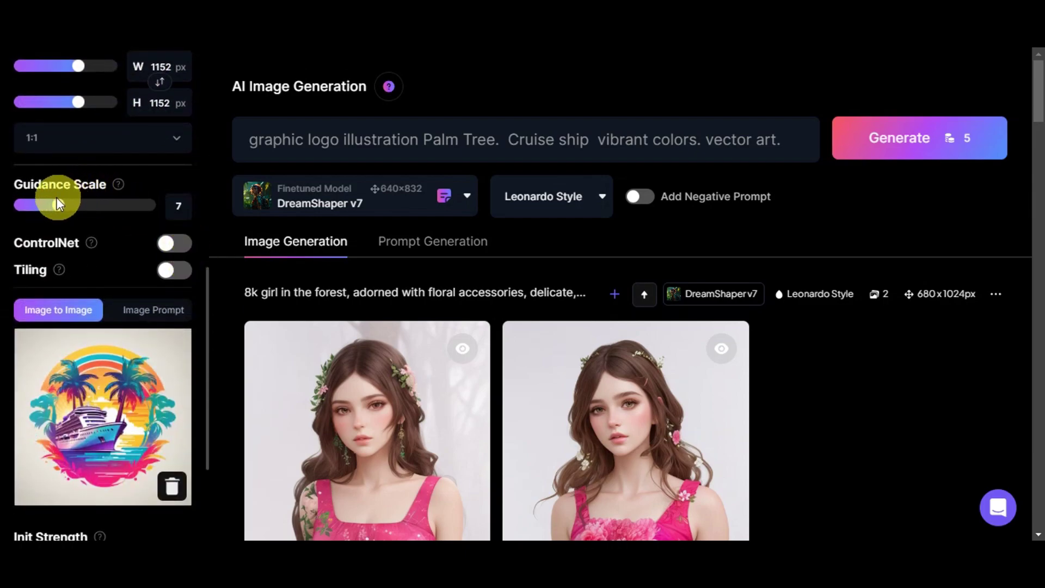
Examine the Guidance Scale, ControlNet and Tiling settings, the Image to Image reference and the Init Strength setting
{"action": "mouse_move", "coordinate": [117, 184]}
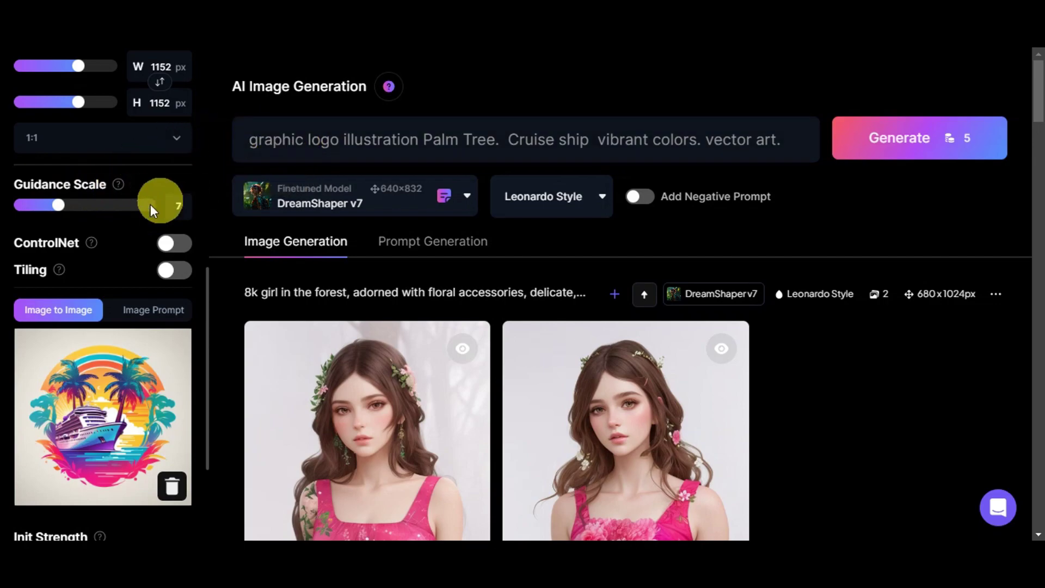
{"action": "mouse_move", "coordinate": [93, 242]}
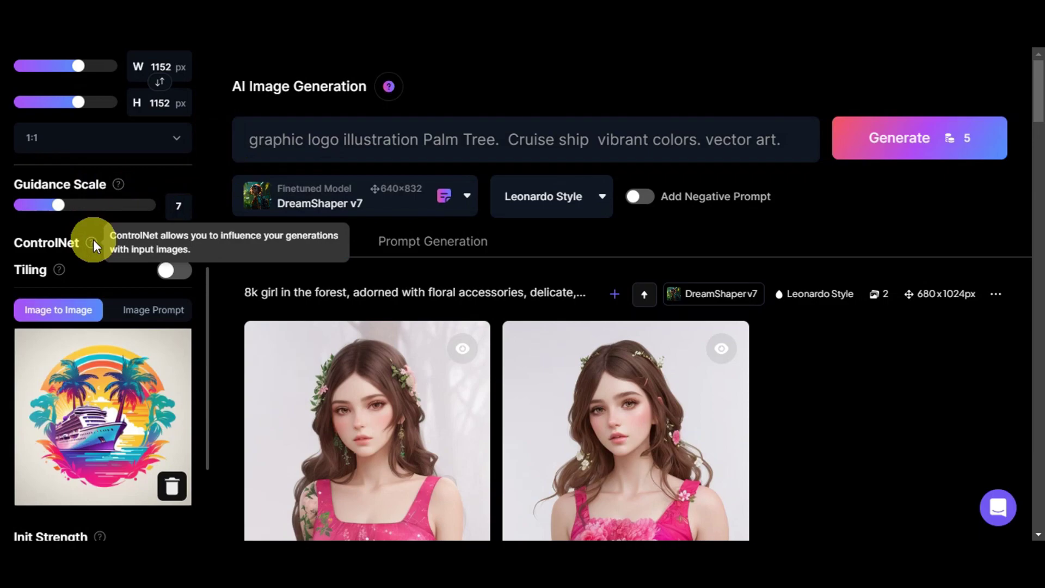
{"action": "scroll", "coordinate": [94, 239], "scroll_direction": "down", "scroll_amount": 2}
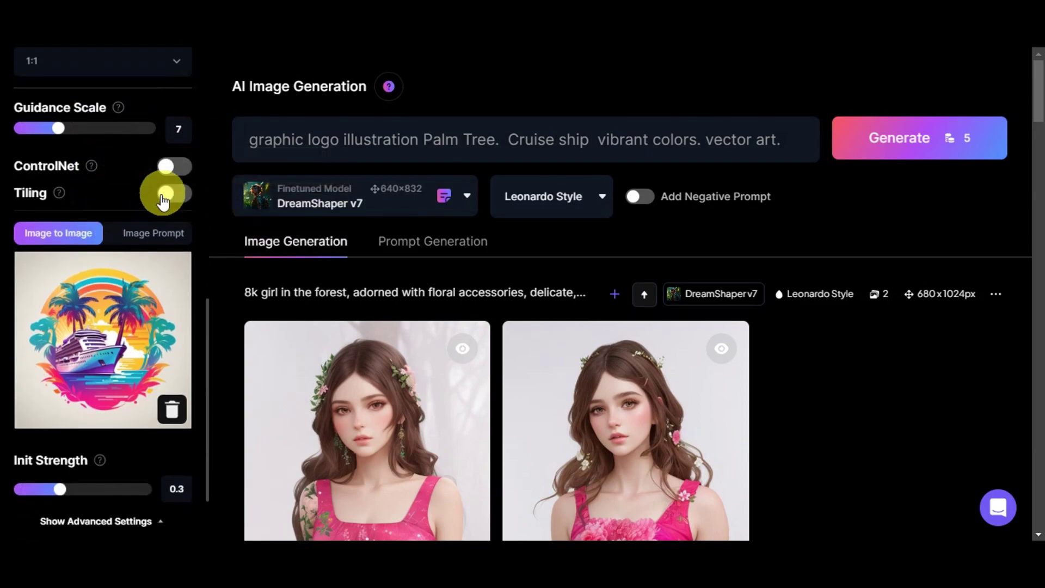
{"action": "left_click", "coordinate": [173, 171]}
{"action": "left_click", "coordinate": [185, 169]}
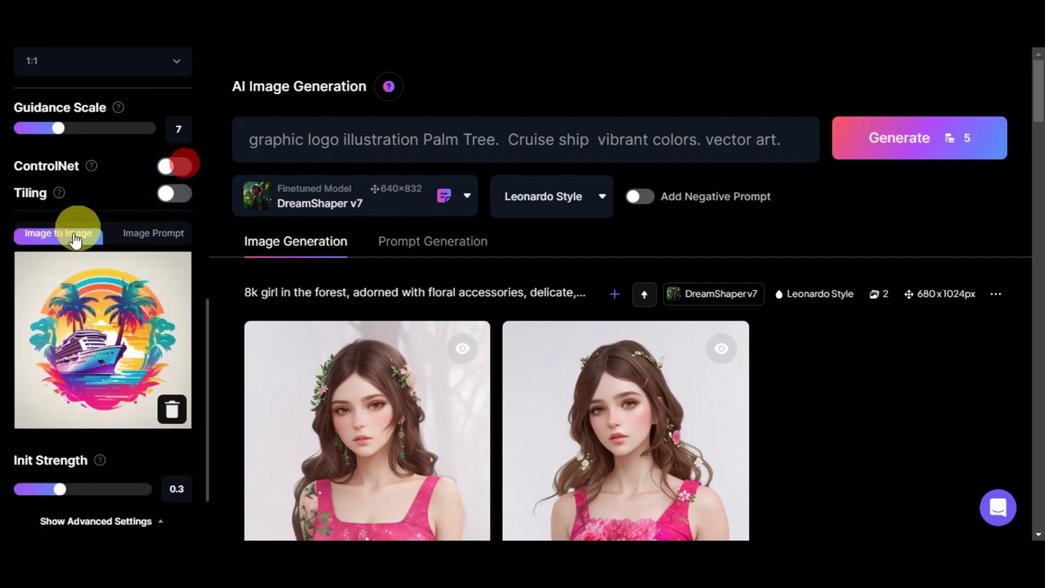
{"action": "mouse_move", "coordinate": [59, 193]}
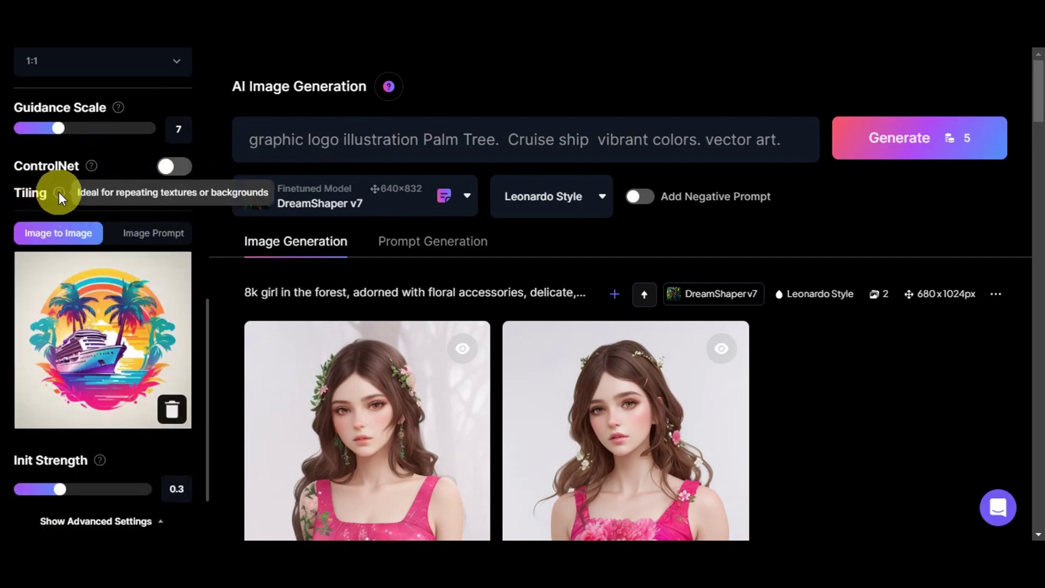
{"action": "scroll", "coordinate": [59, 194], "scroll_direction": "down", "scroll_amount": 2}
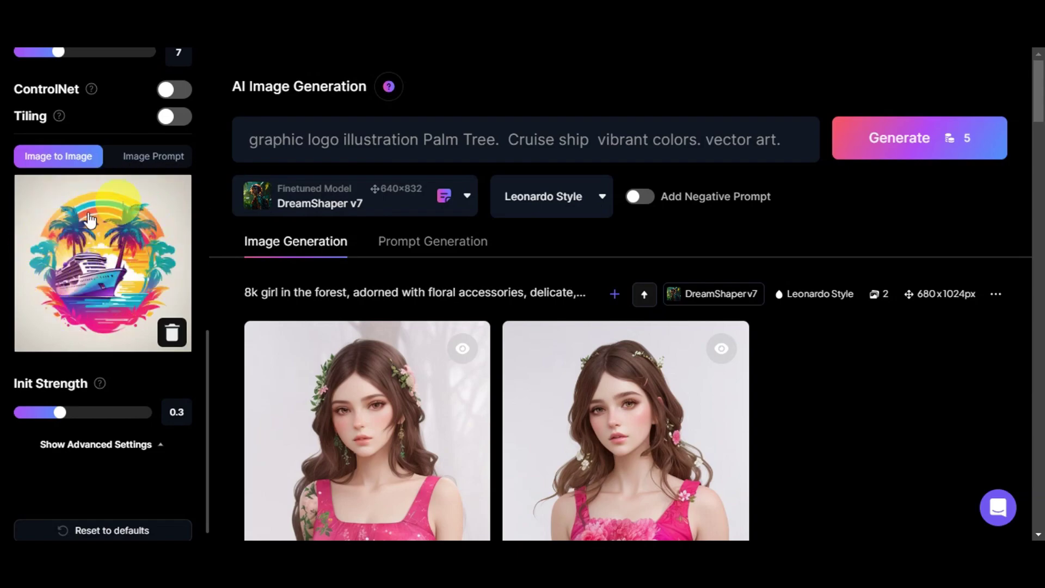
{"action": "scroll", "coordinate": [120, 268], "scroll_direction": "down", "scroll_amount": 1}
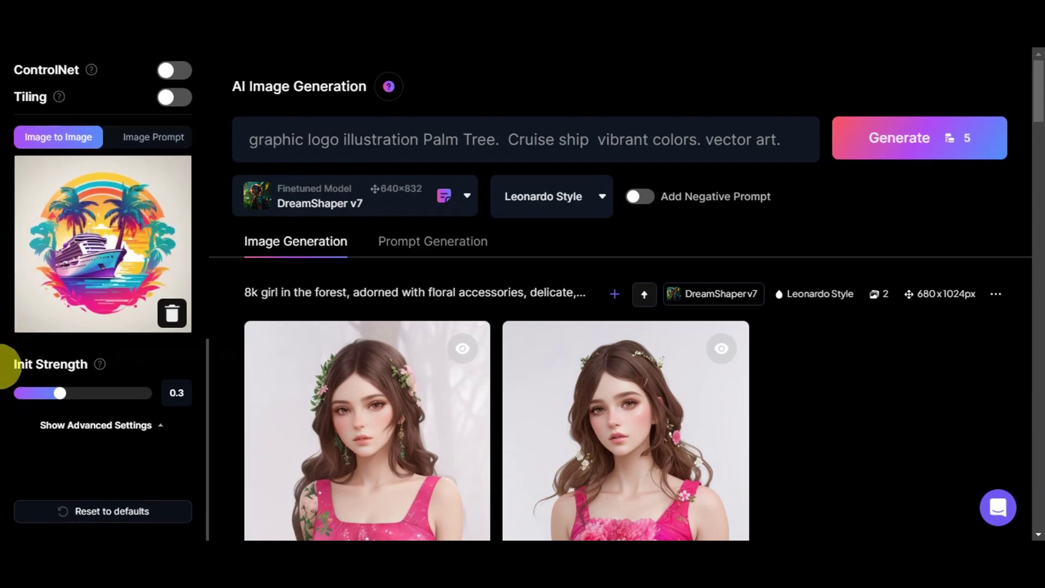
{"action": "mouse_move", "coordinate": [103, 366]}
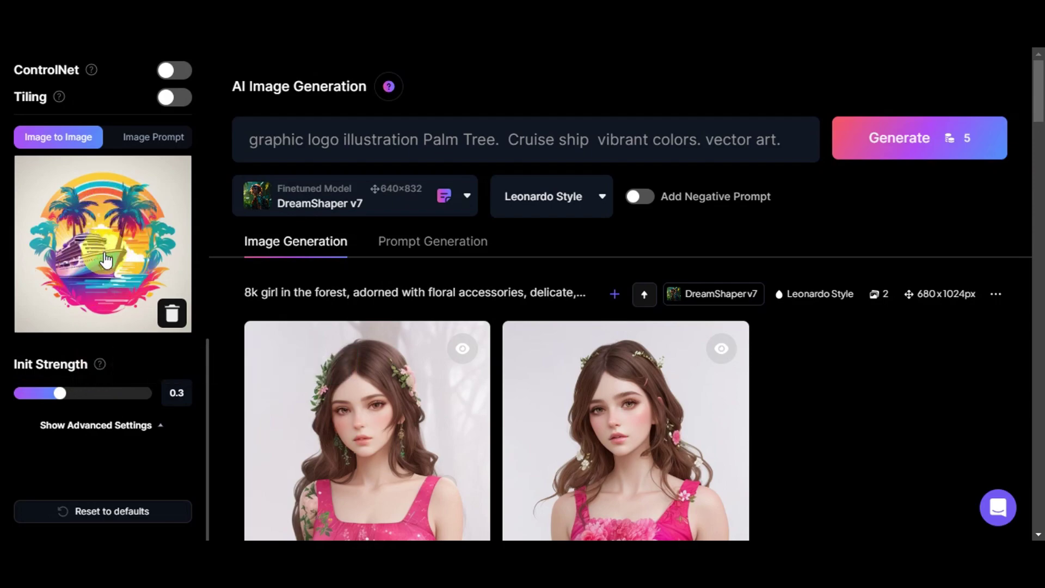
Set Init Strength to 0.24 and Guidance Scale to 8 for the palm tree logo reference
{"action": "left_click_drag", "start_coordinate": [58, 391], "coordinate": [54, 397]}
{"action": "scroll", "coordinate": [57, 397], "scroll_direction": "up", "scroll_amount": 3}
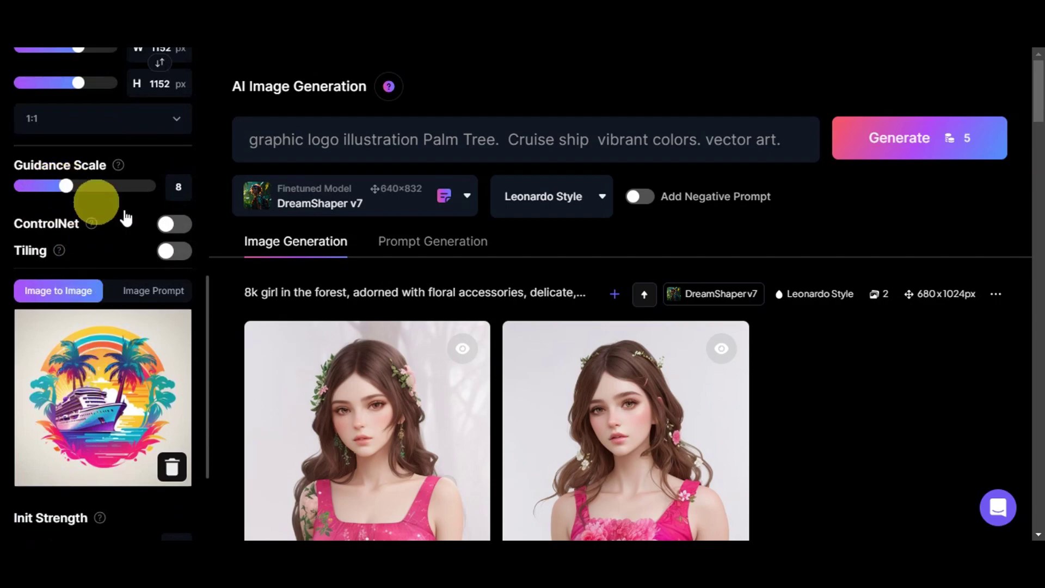
Switch ControlNet on to inspect its options and switch it off again
{"action": "left_click", "coordinate": [164, 225]}
{"action": "left_click", "coordinate": [114, 260]}
{"action": "left_click", "coordinate": [121, 251]}
{"action": "left_click", "coordinate": [174, 224]}
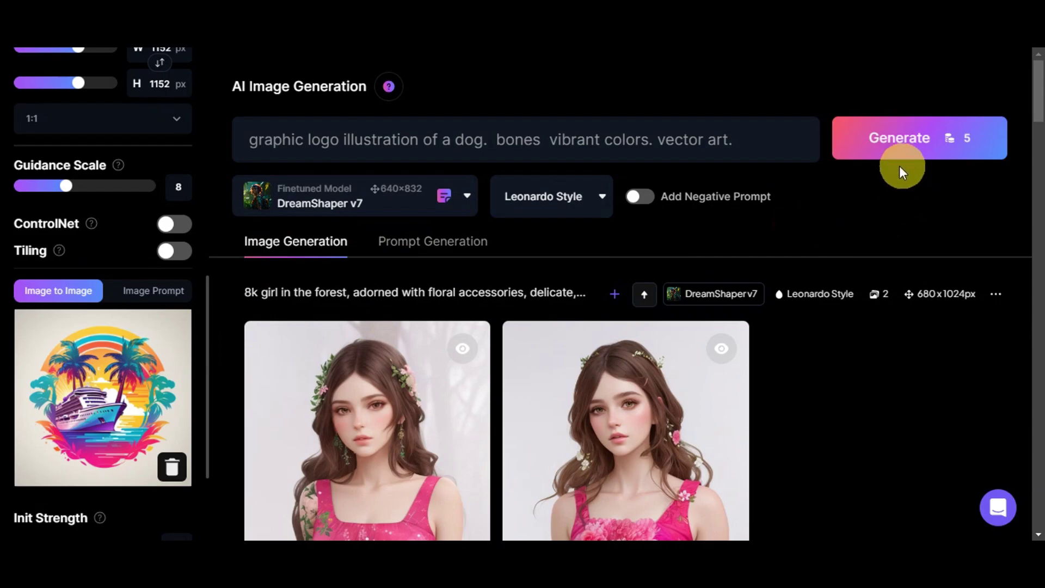
Generate two images from the prompt "graphic logo illustration of a dog. bones vibrant colors. vector art."
{"action": "left_click", "coordinate": [948, 143]}
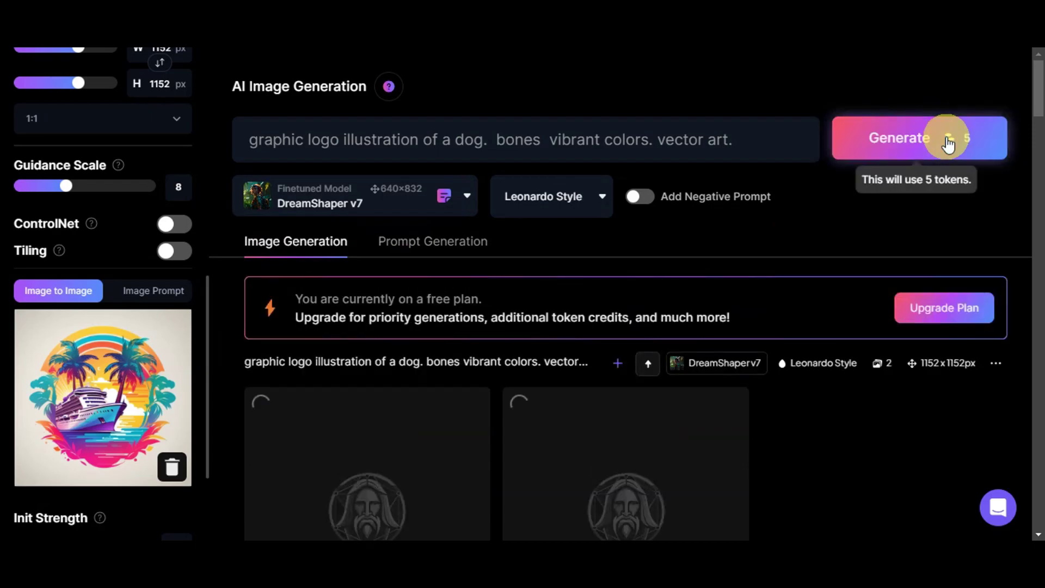
{"action": "scroll", "coordinate": [945, 135], "scroll_direction": "down", "scroll_amount": 3}
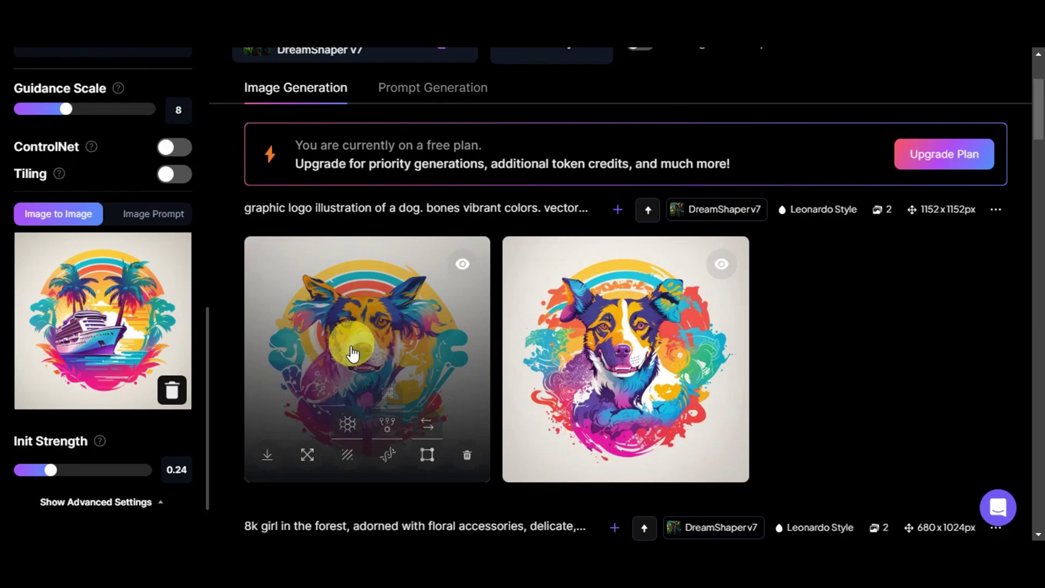
View both generated dog logos enlarged, checking the Remove background action, and close the preview
{"action": "left_click", "coordinate": [469, 400]}
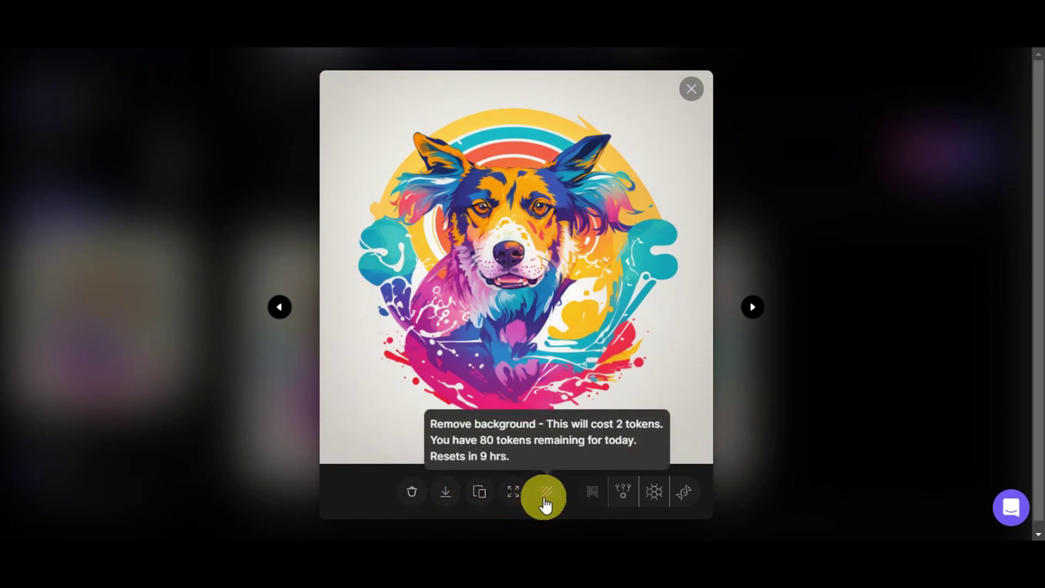
{"action": "left_click", "coordinate": [750, 310]}
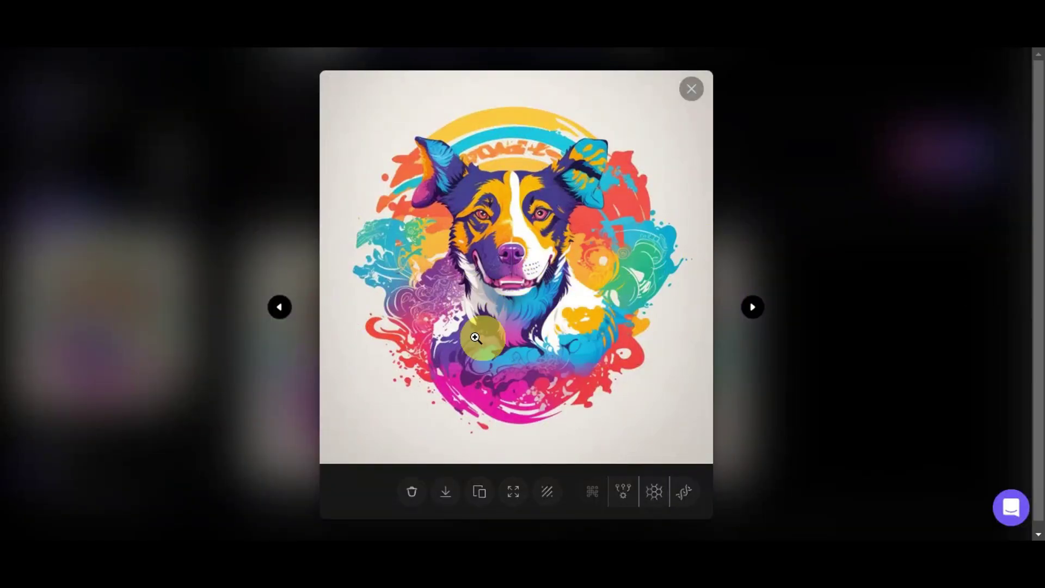
{"action": "left_click", "coordinate": [691, 90]}
Replace "dog" with "cat" and "bones" with "fish" in the prompt and generate two images
{"action": "scroll", "coordinate": [548, 315], "scroll_direction": "up", "scroll_amount": 3}
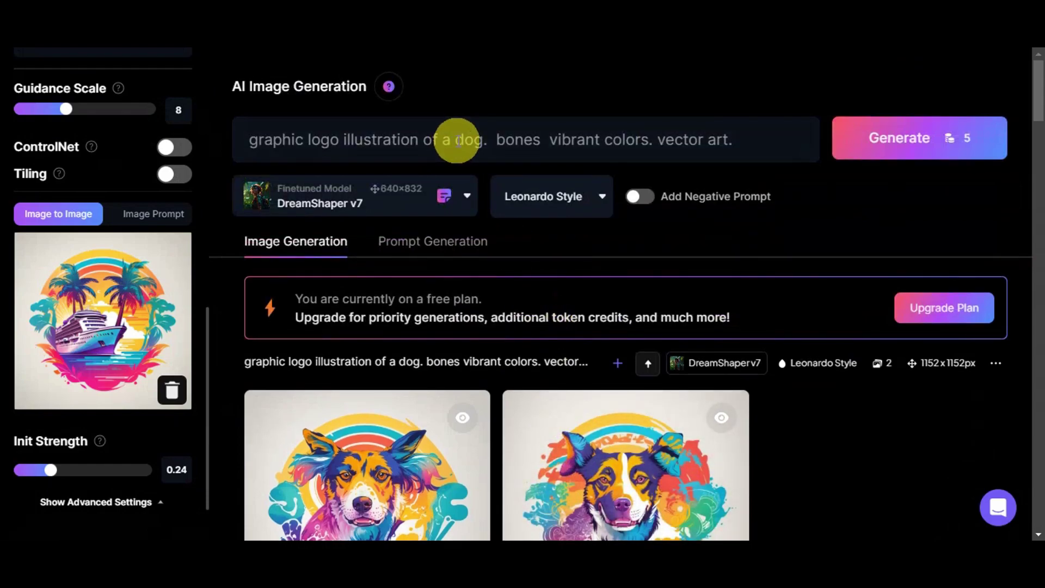
{"action": "left_click_drag", "start_coordinate": [455, 138], "coordinate": [483, 143]}
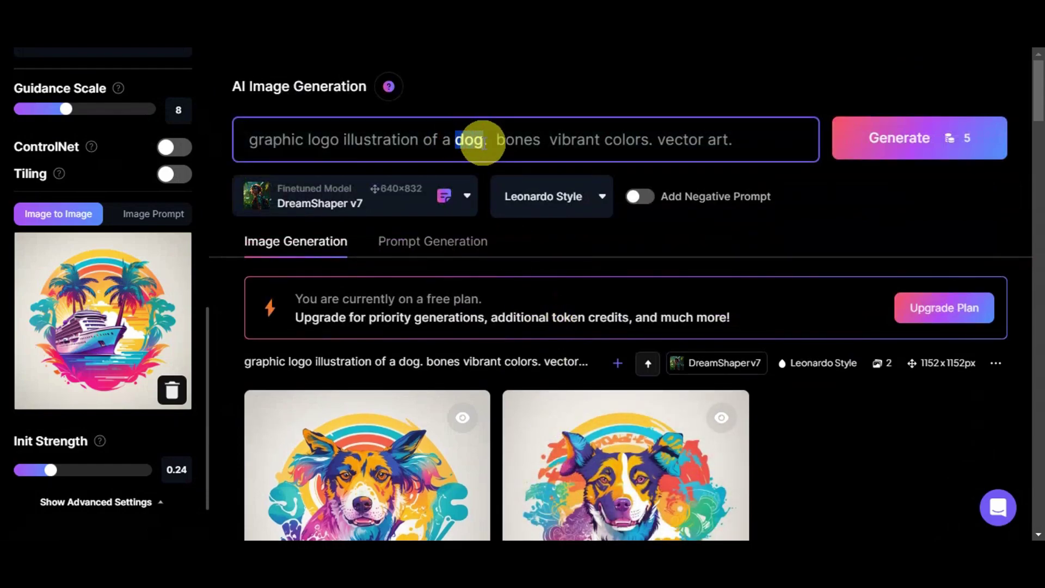
{"action": "key", "text": "BackSpace"}
{"action": "type", "text": "cat"}
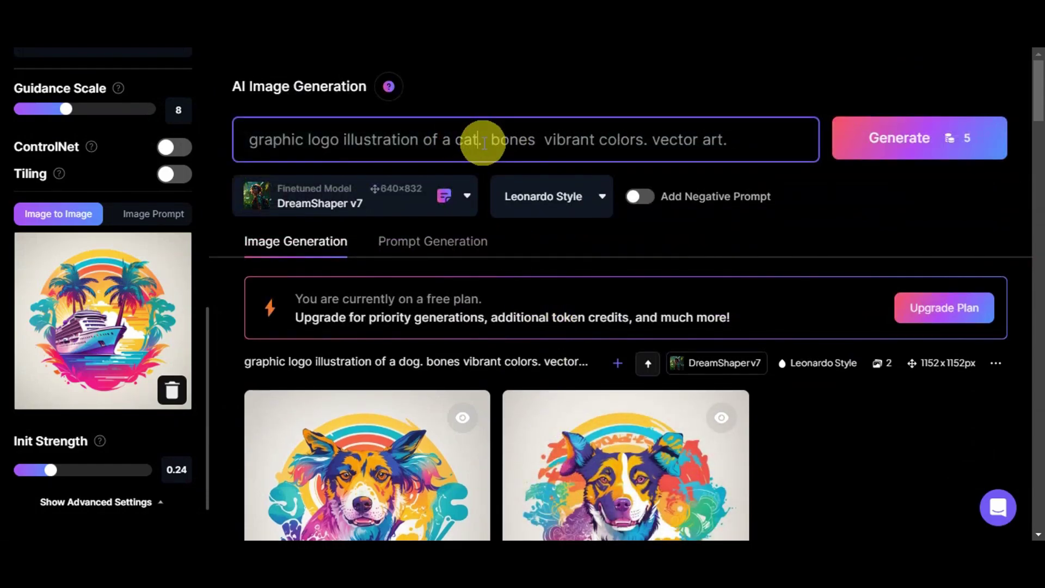
{"action": "left_click_drag", "start_coordinate": [536, 138], "coordinate": [496, 140]}
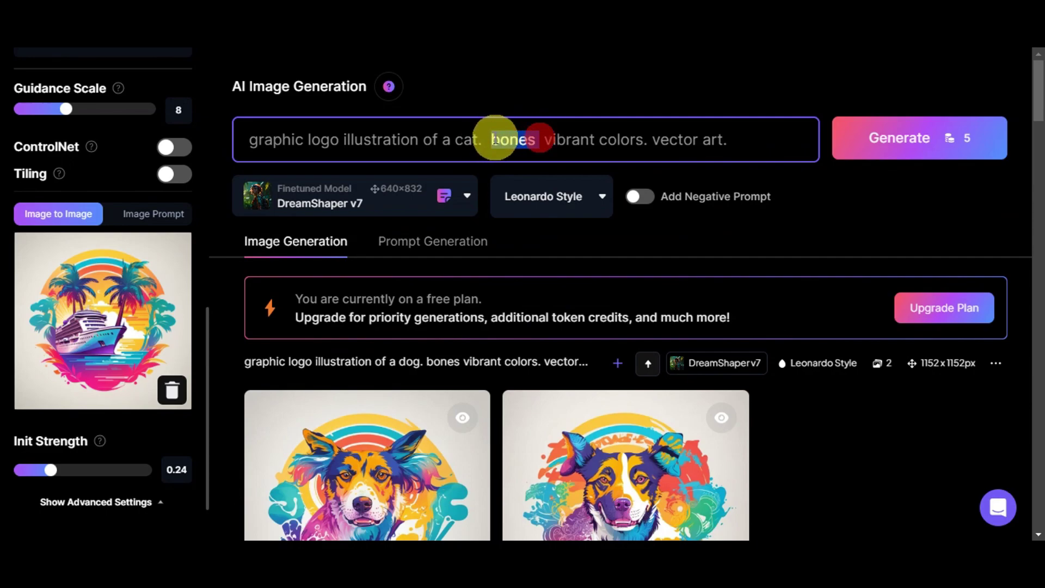
{"action": "key", "text": "BackSpace"}
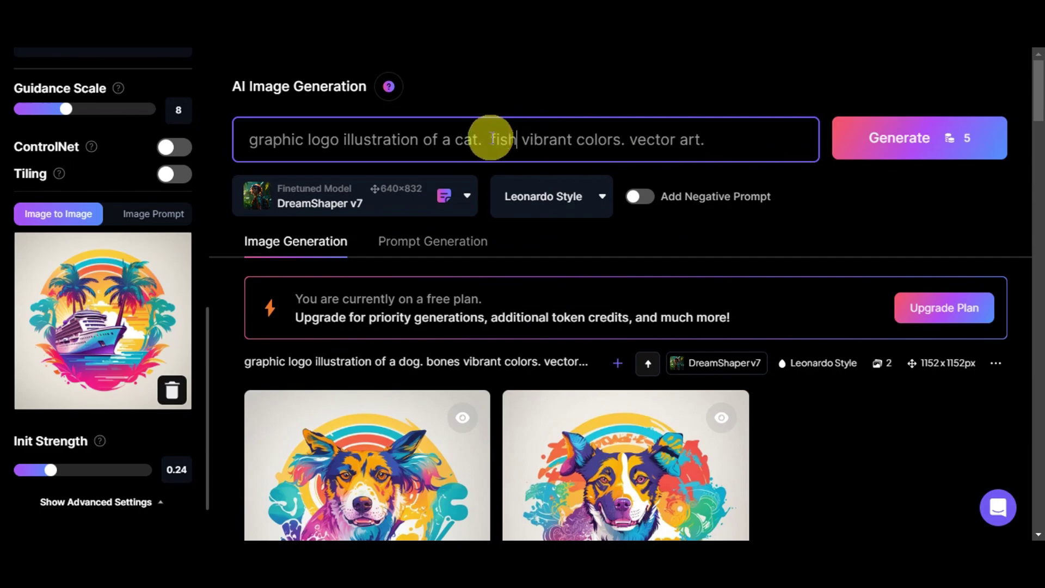
{"action": "left_click", "coordinate": [898, 157]}
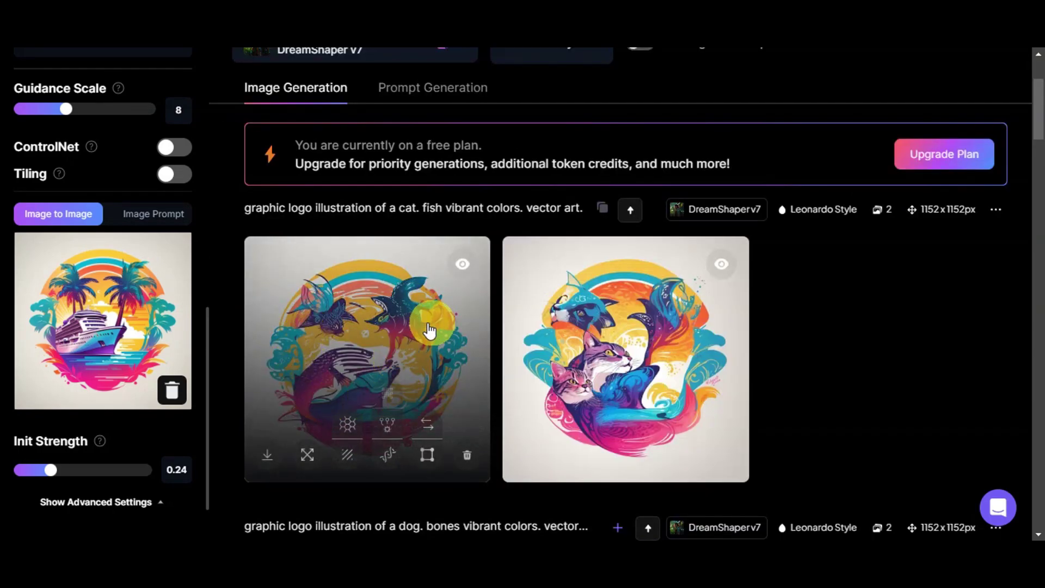
View both generated cat and fish logos enlarged, locate the Download image action, and close the preview
{"action": "left_click", "coordinate": [422, 334]}
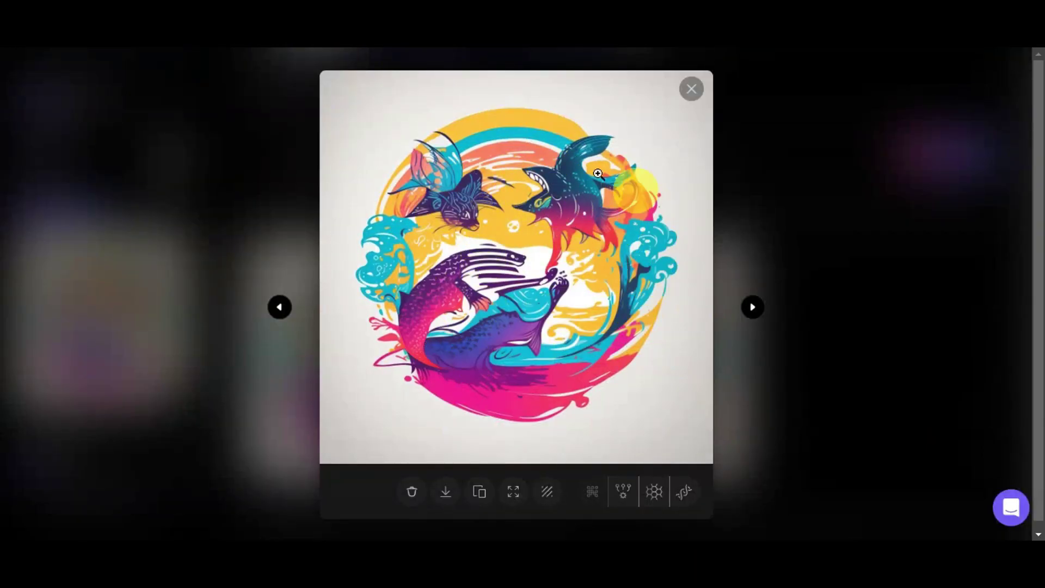
{"action": "left_click", "coordinate": [748, 307]}
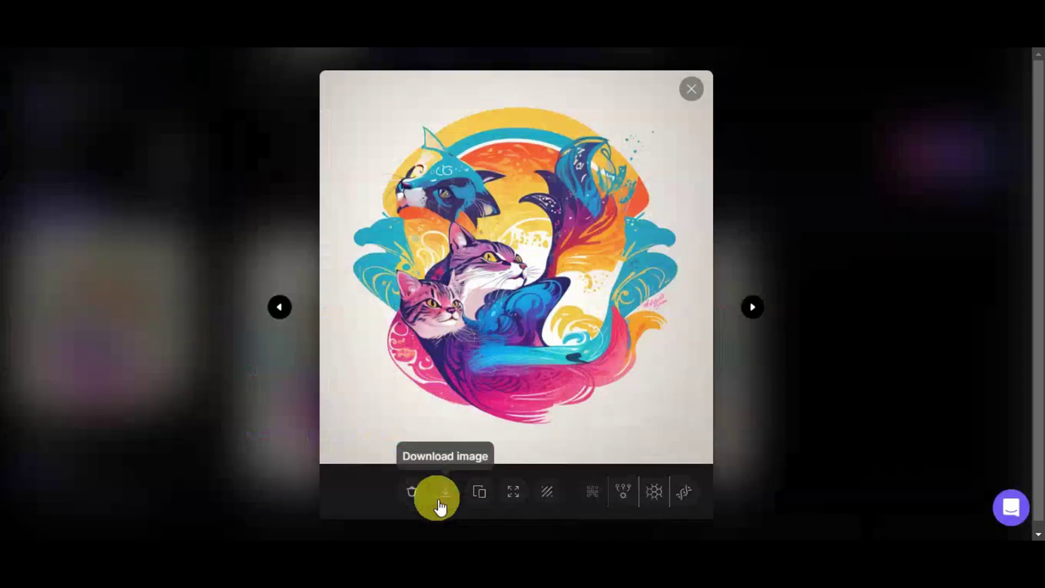
{"action": "left_click", "coordinate": [691, 90]}
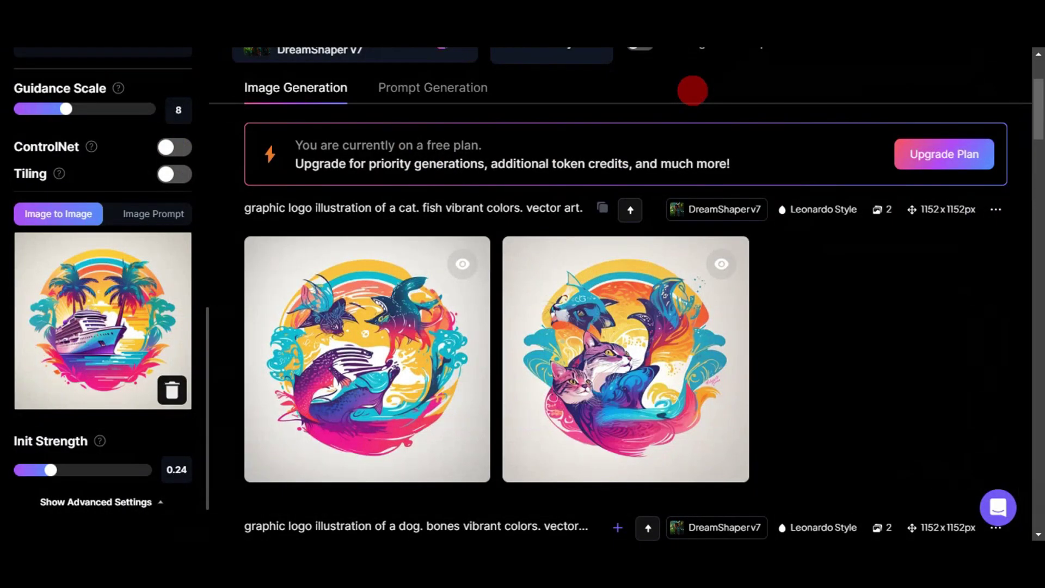